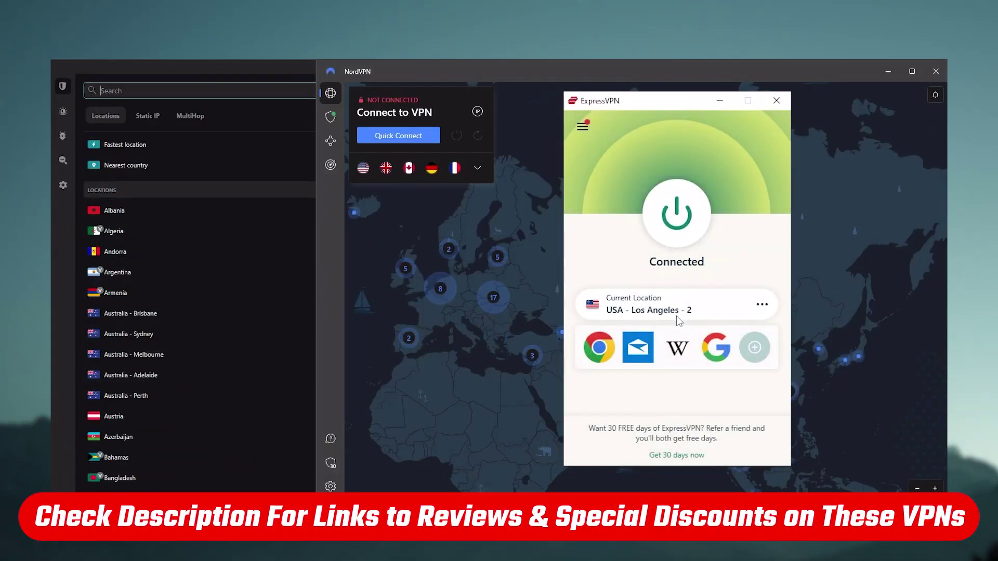
- Show and hide the server list, return to VPN Locations, and expand Middle East and Africa
click(477, 168)
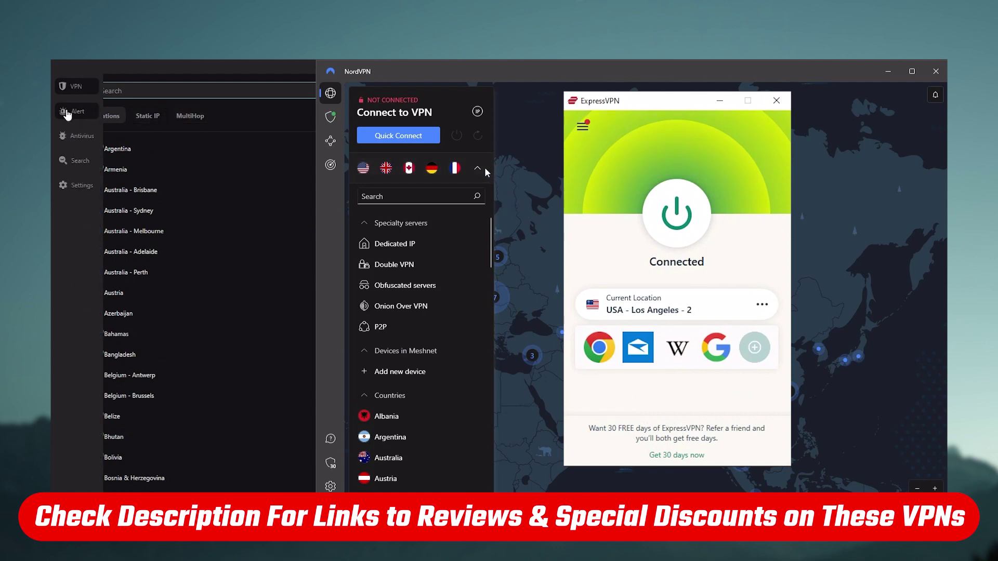
click(478, 169)
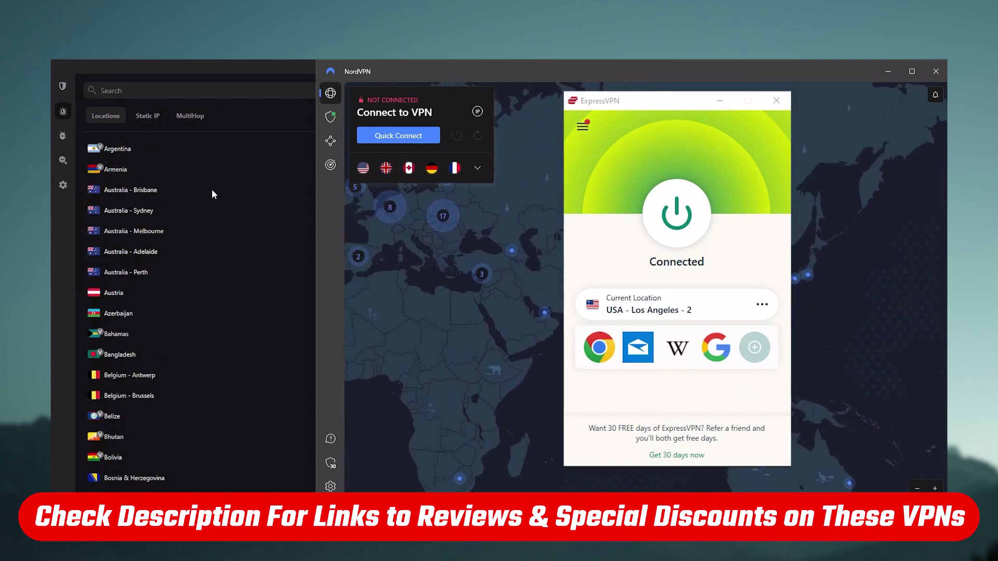
click(63, 88)
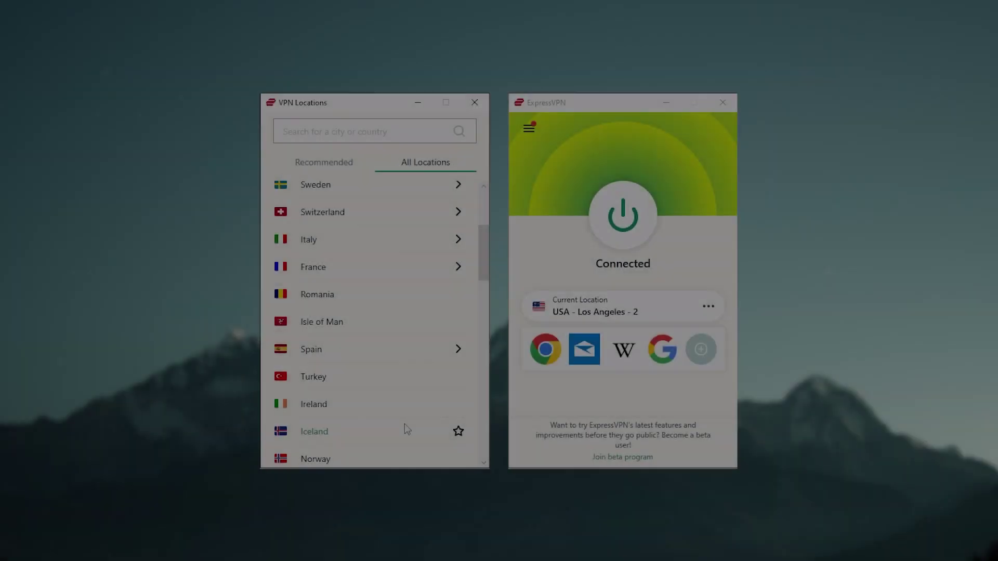
scroll(405, 424, down, 2)
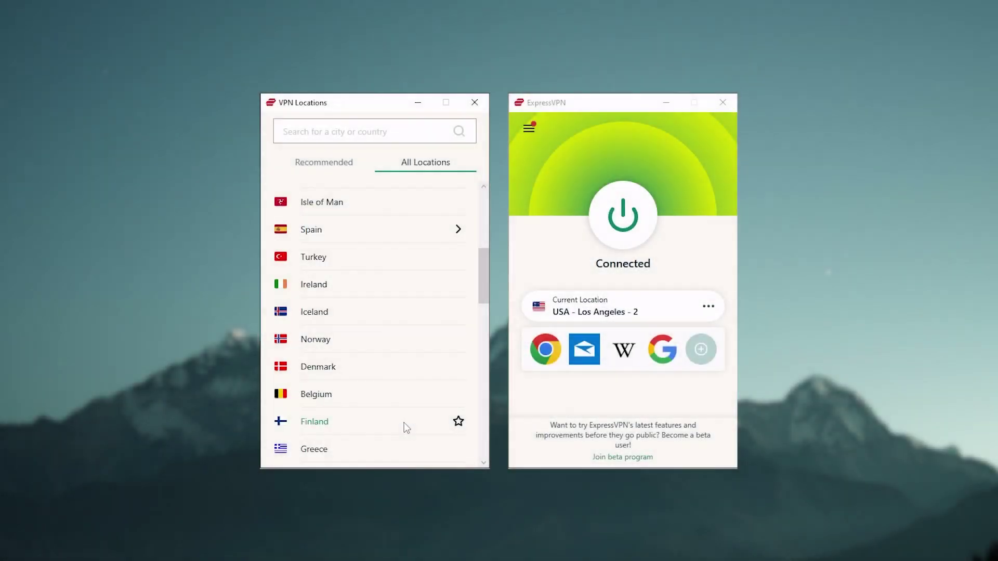
scroll(404, 425, down, 3)
scroll(404, 424, down, 2)
scroll(404, 423, down, 3)
scroll(405, 427, down, 3)
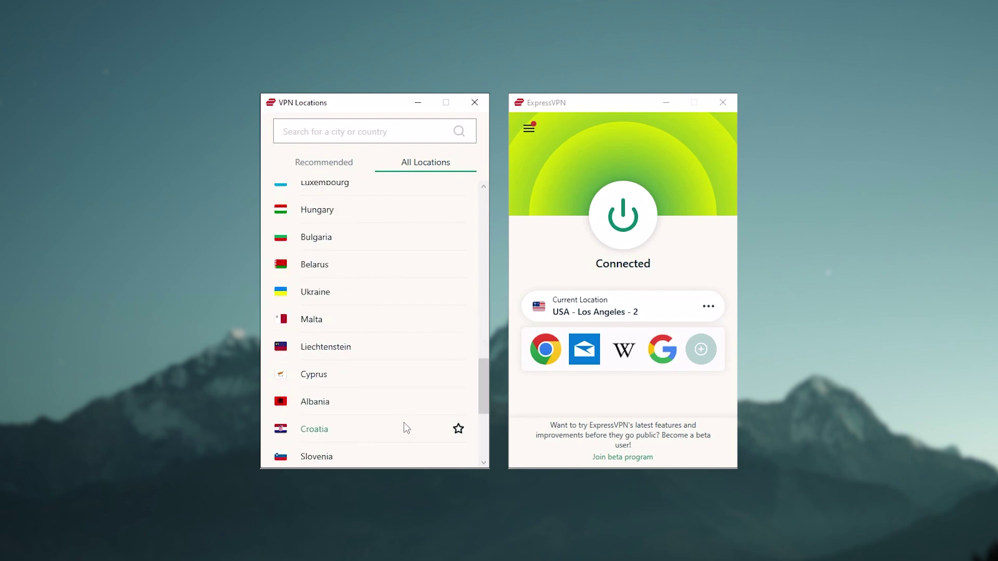
scroll(405, 427, down, 3)
scroll(404, 426, down, 2)
click(399, 457)
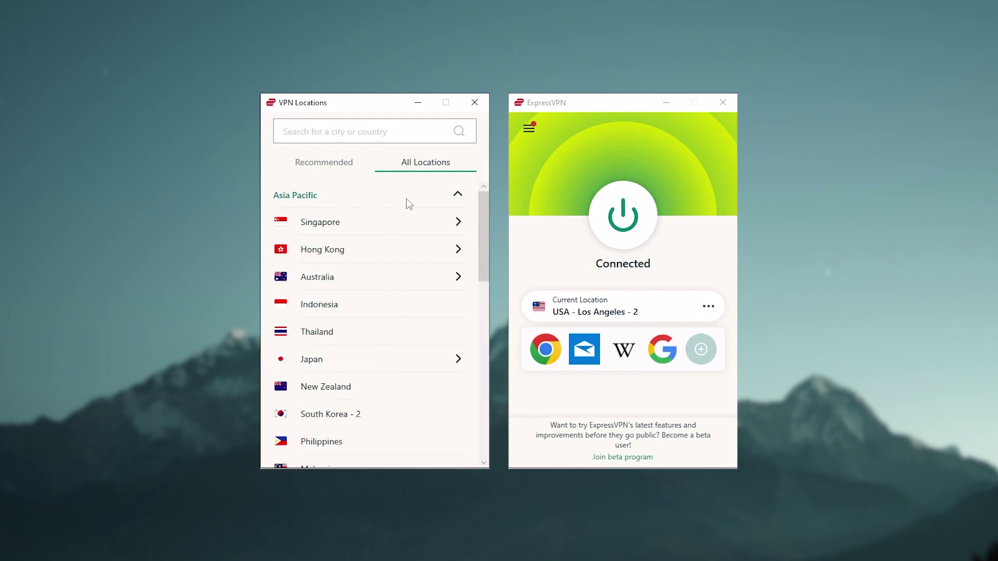
scroll(385, 275, down, 1)
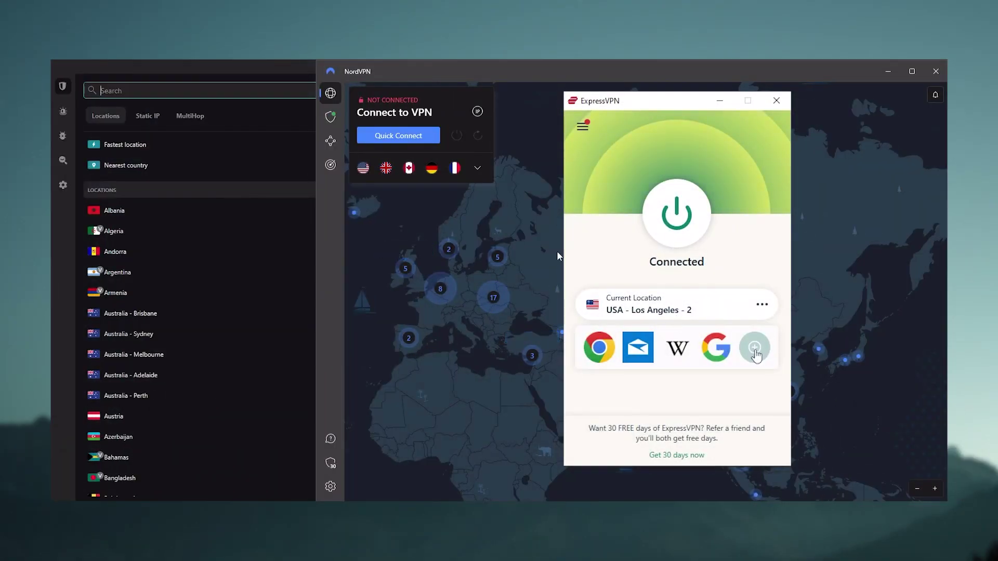
click(476, 169)
scroll(276, 289, down, 3)
scroll(276, 290, down, 1)
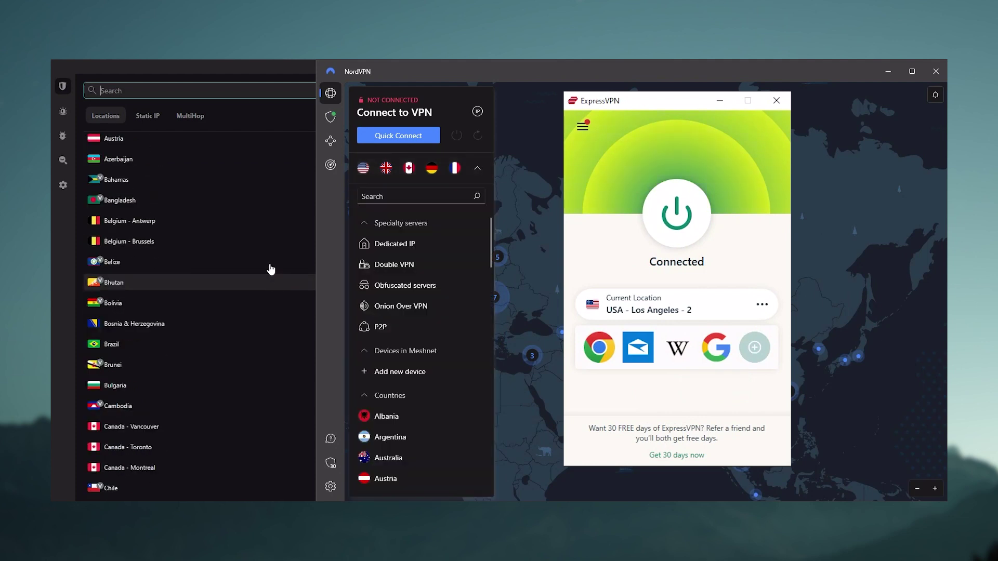
scroll(265, 234, up, 2)
click(477, 168)
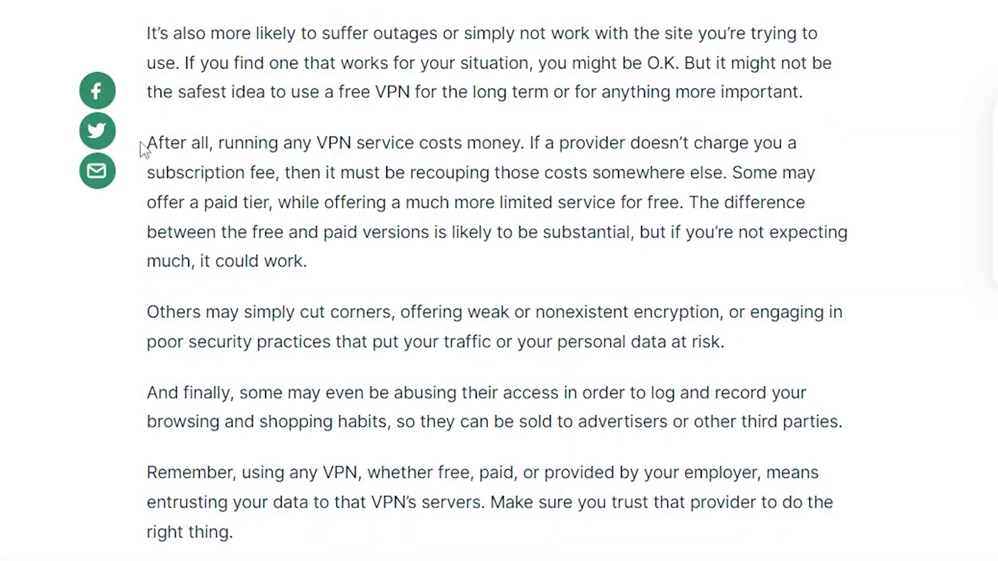
- Highlight the 'After all, running any VPN service costs money' paragraph
drag(151, 139, 330, 289)
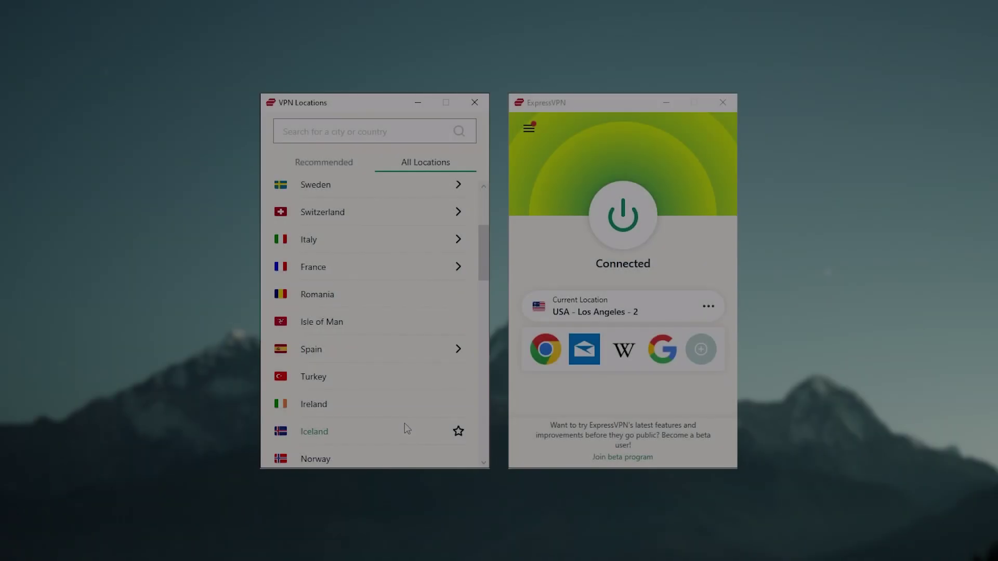
scroll(404, 427, down, 2)
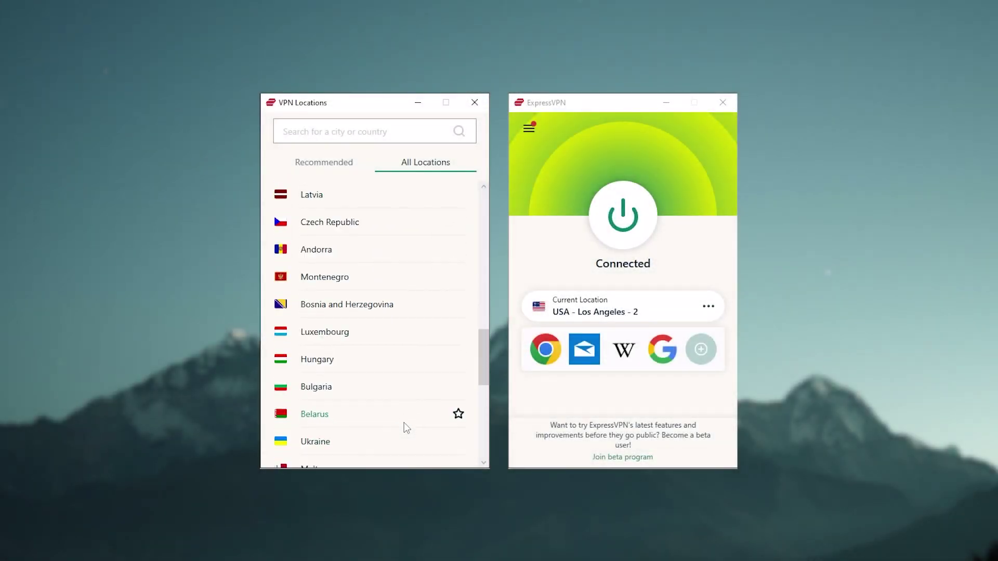
scroll(404, 427, down, 3)
scroll(405, 427, down, 2)
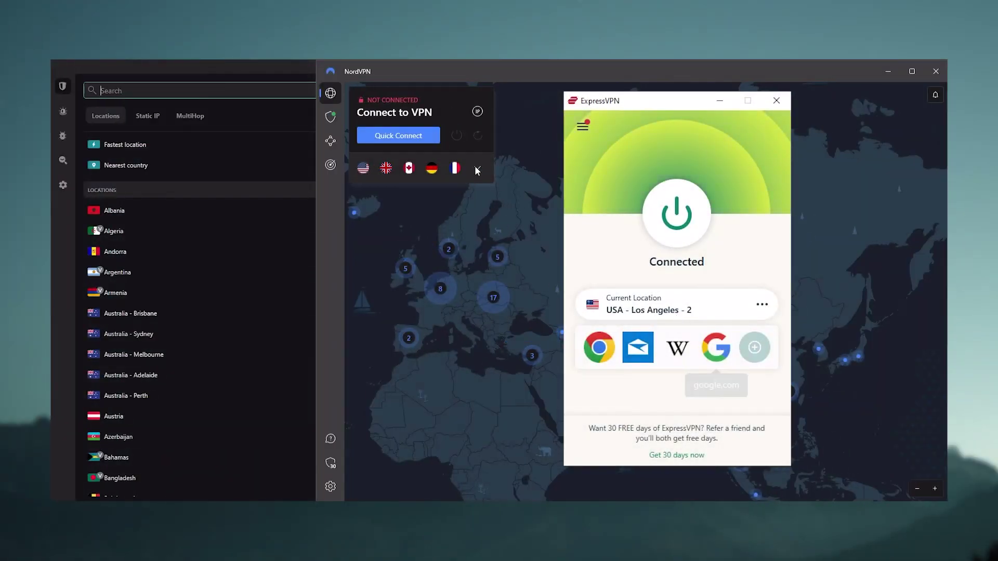
click(477, 170)
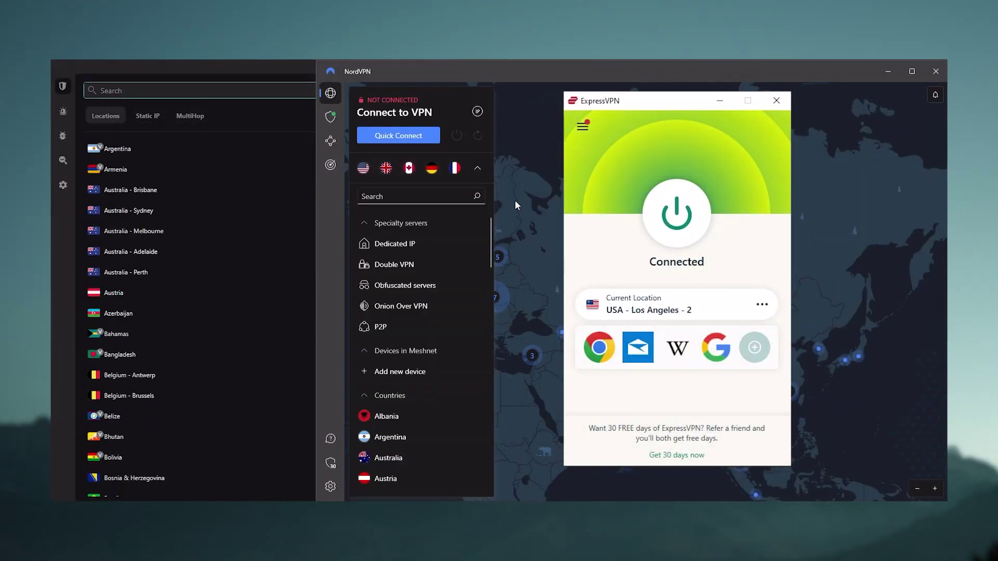
click(478, 167)
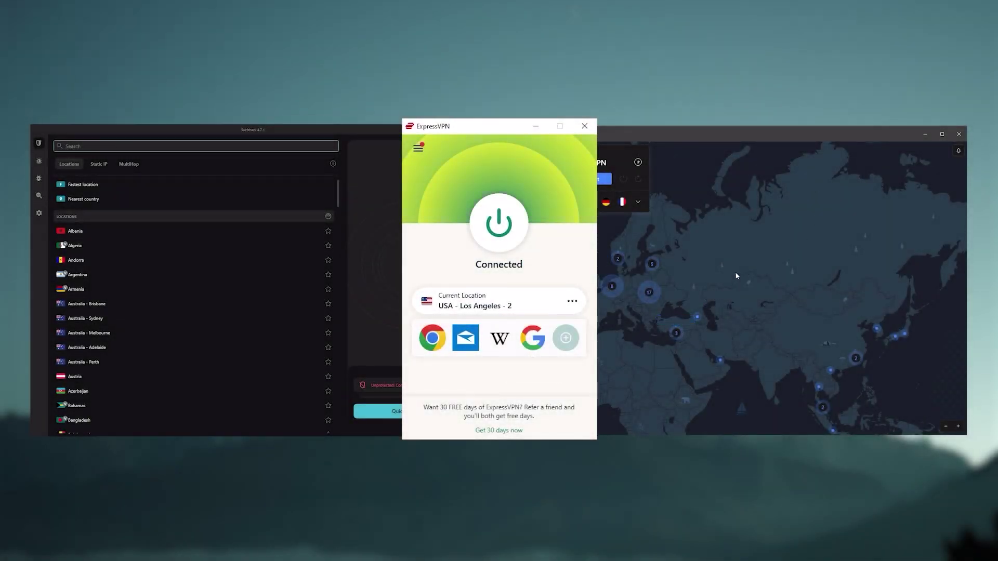
scroll(190, 287, down, 3)
click(638, 204)
scroll(189, 287, up, 2)
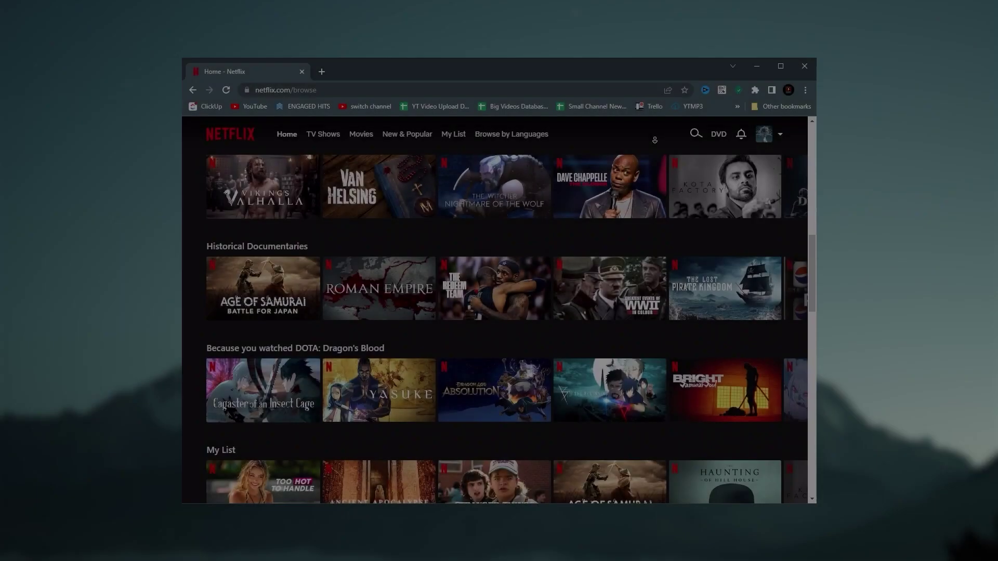
scroll(654, 139, down, 1)
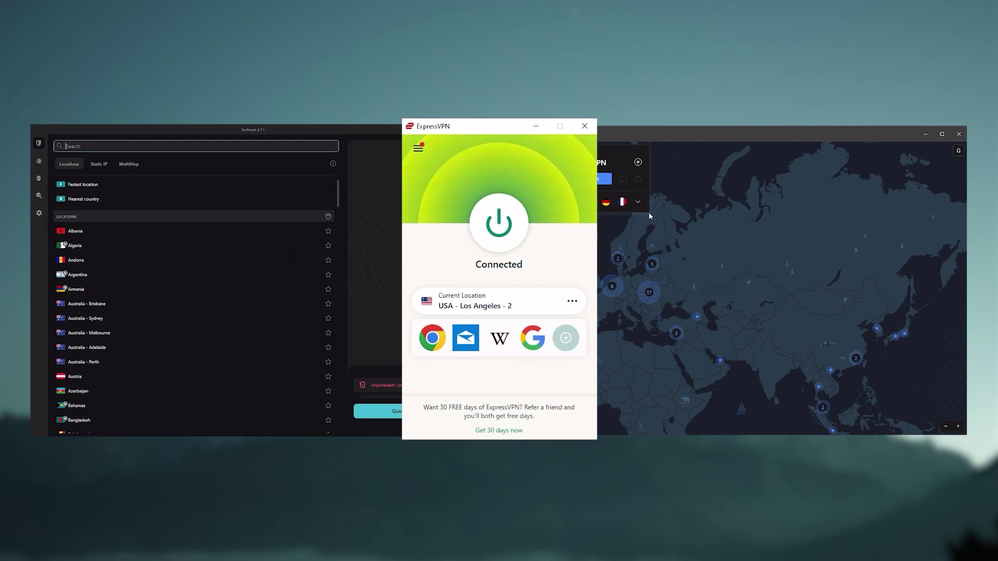
scroll(189, 285, down, 1)
scroll(190, 285, down, 1)
scroll(189, 286, down, 1)
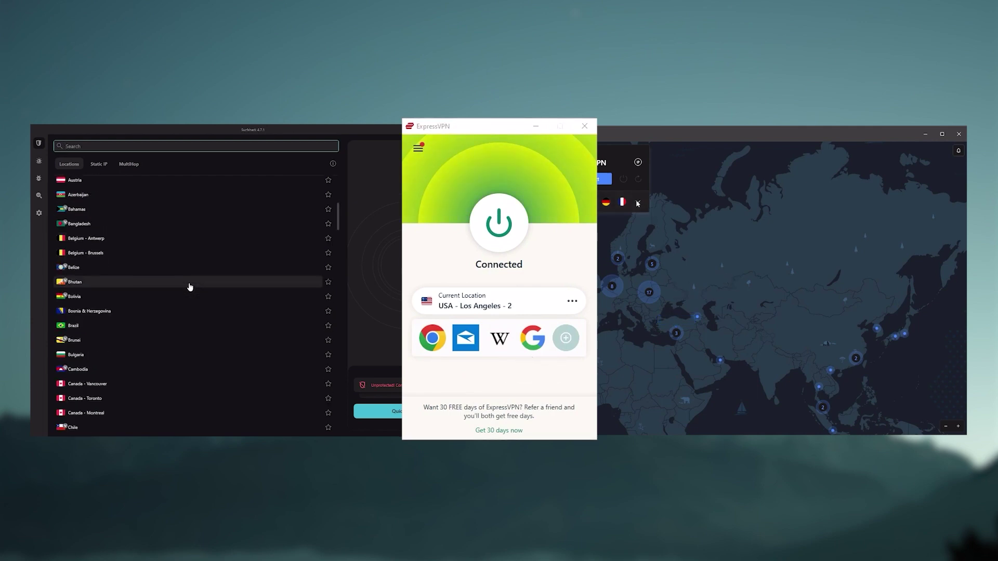
scroll(182, 255, down, 1)
scroll(181, 255, up, 2)
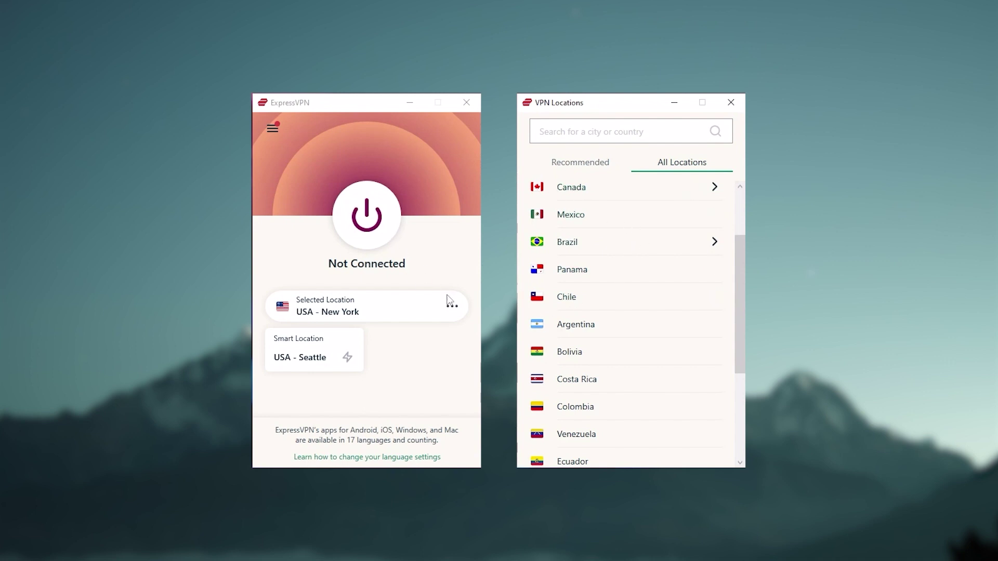
scroll(650, 298, down, 1)
scroll(650, 298, up, 2)
scroll(650, 299, up, 1)
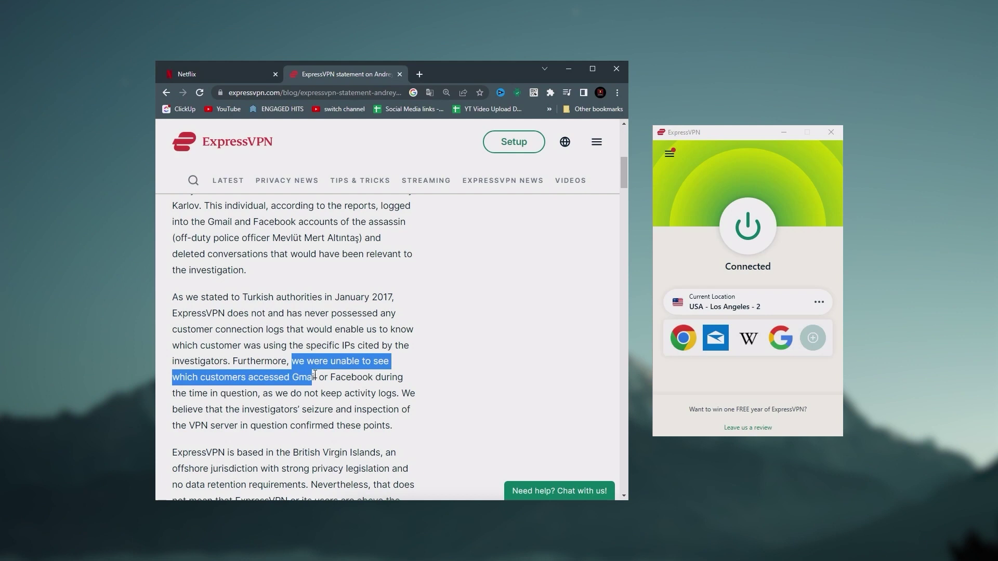
- Highlight the privacy passage on data not kept, then expand the Europe locations
drag(304, 365, 345, 396)
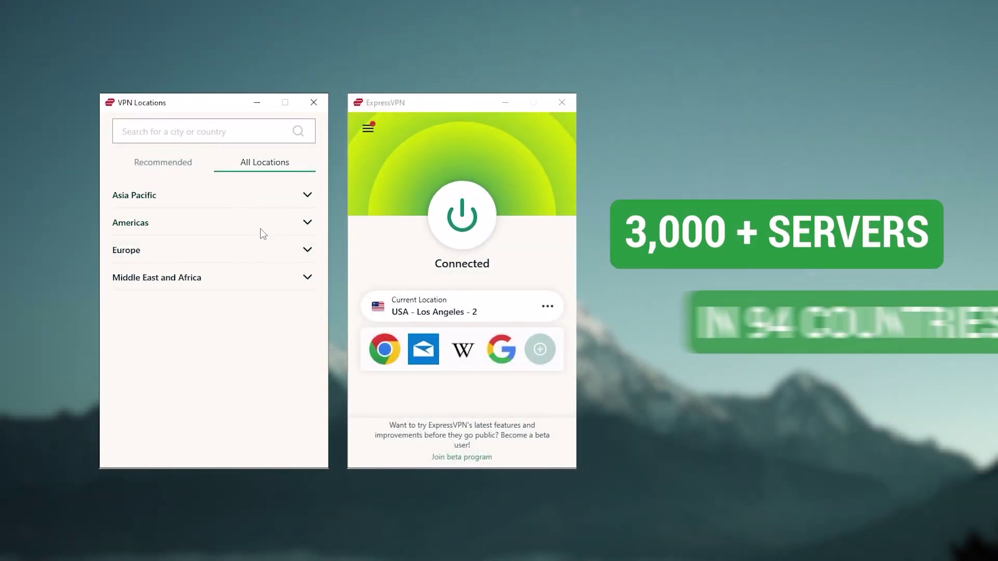
scroll(254, 268, down, 1)
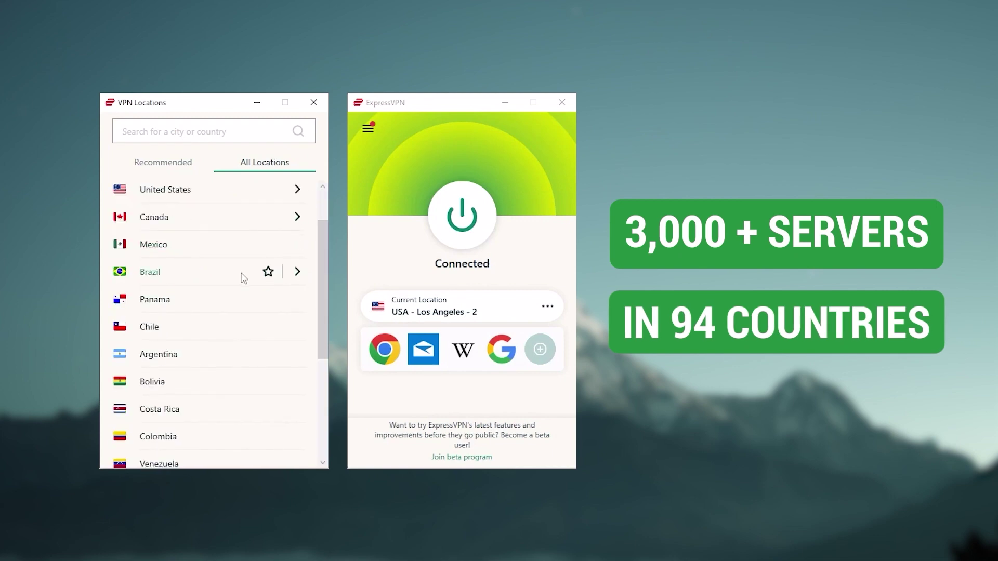
scroll(243, 278, down, 1)
scroll(239, 275, down, 2)
scroll(238, 278, down, 1)
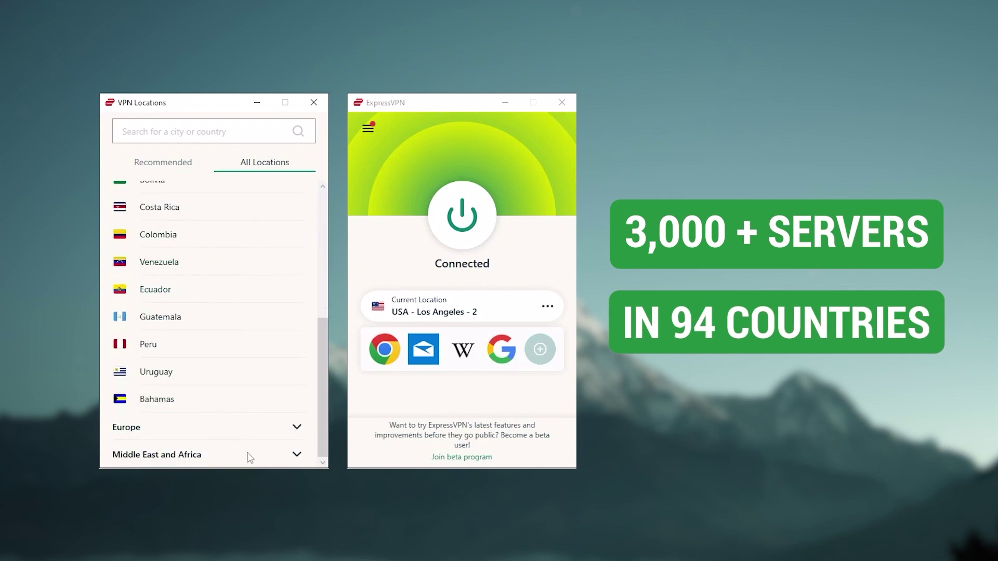
click(259, 435)
scroll(252, 430, down, 2)
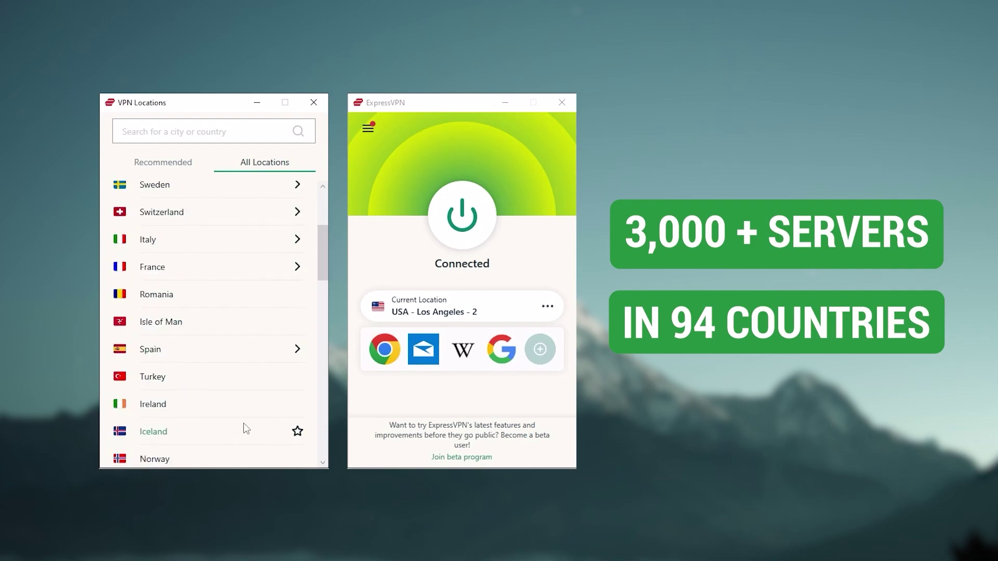
scroll(245, 426, down, 3)
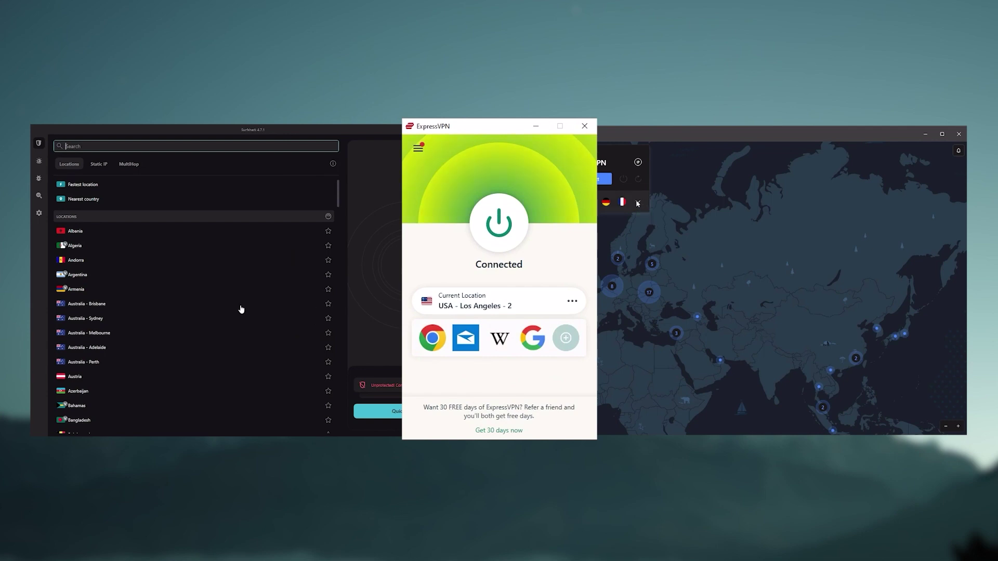
scroll(241, 310, down, 1)
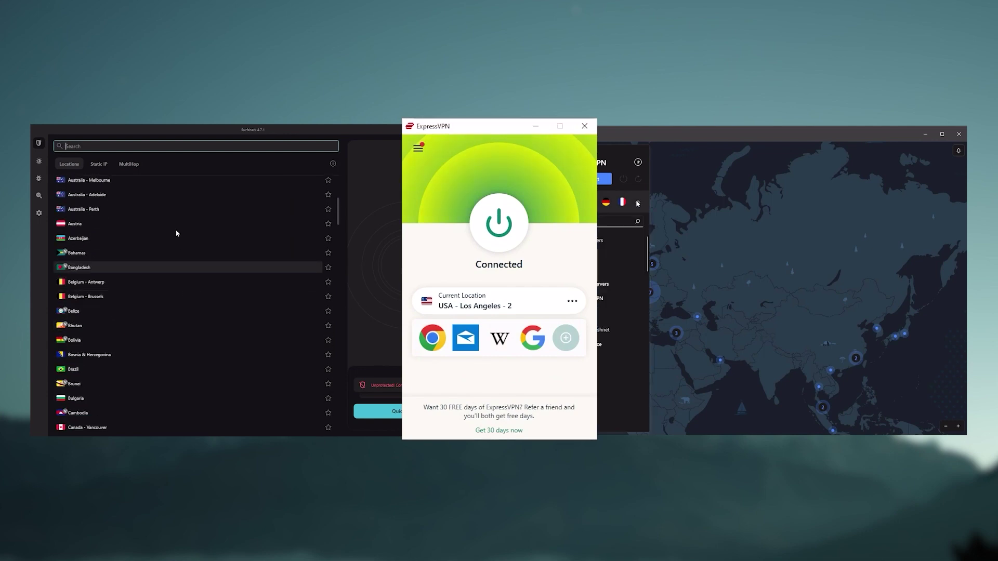
scroll(176, 231, up, 1)
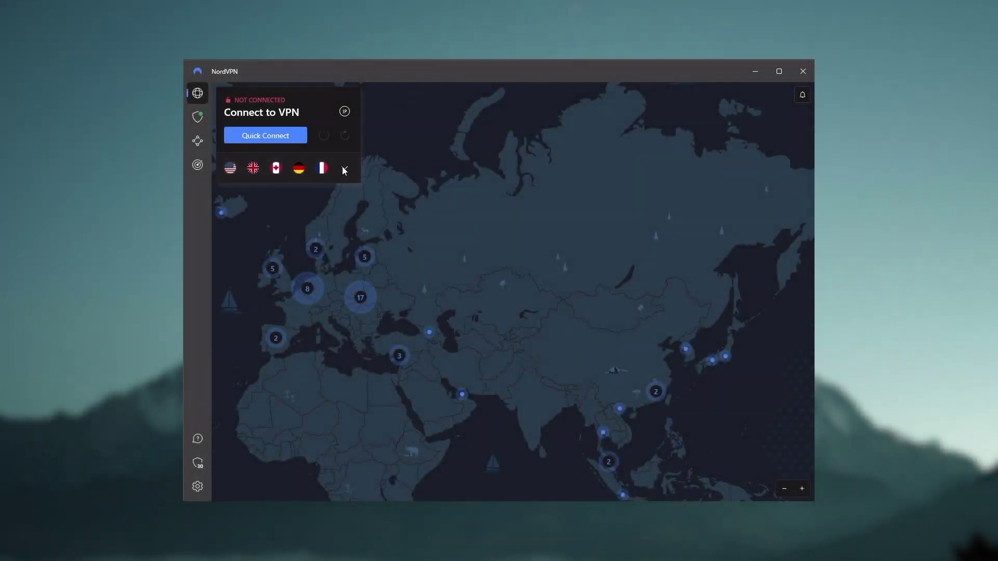
- Show and hide NordVPN's server list, then pan the map across Europe toward Greenland
click(343, 168)
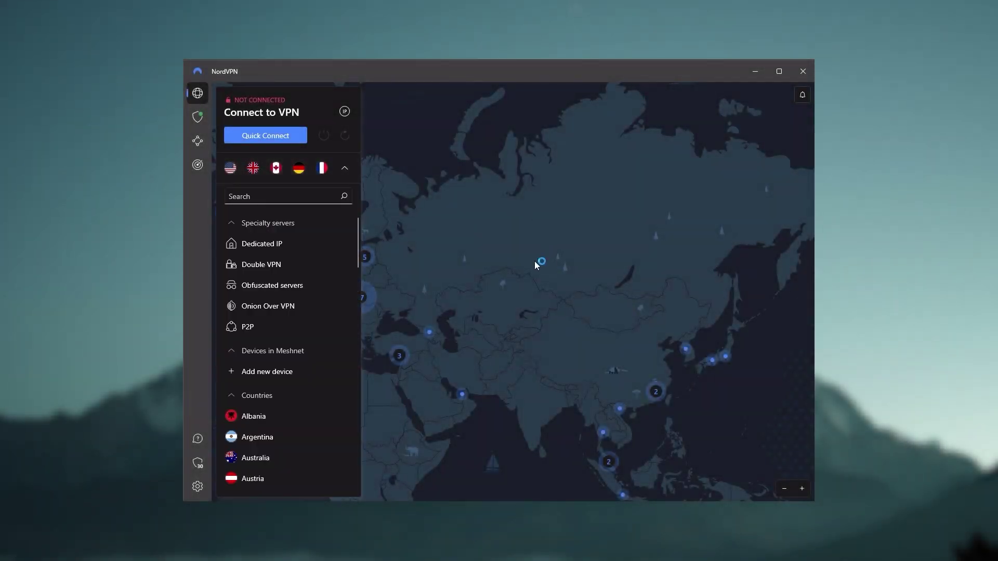
click(345, 168)
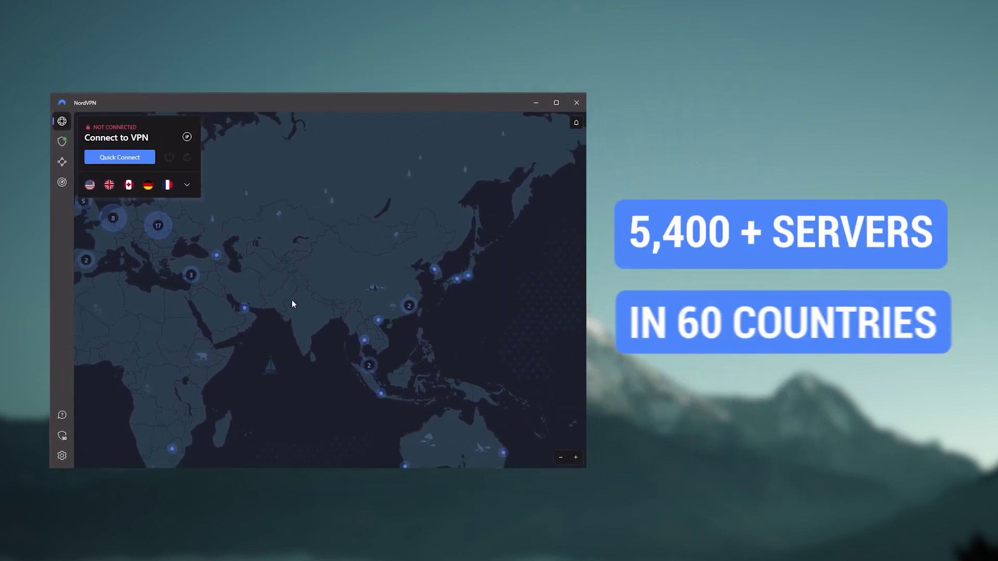
mouse_move(291, 301)
mouse_down()
mouse_move(438, 302)
mouse_move(435, 358)
mouse_up()
drag(408, 245, 483, 350)
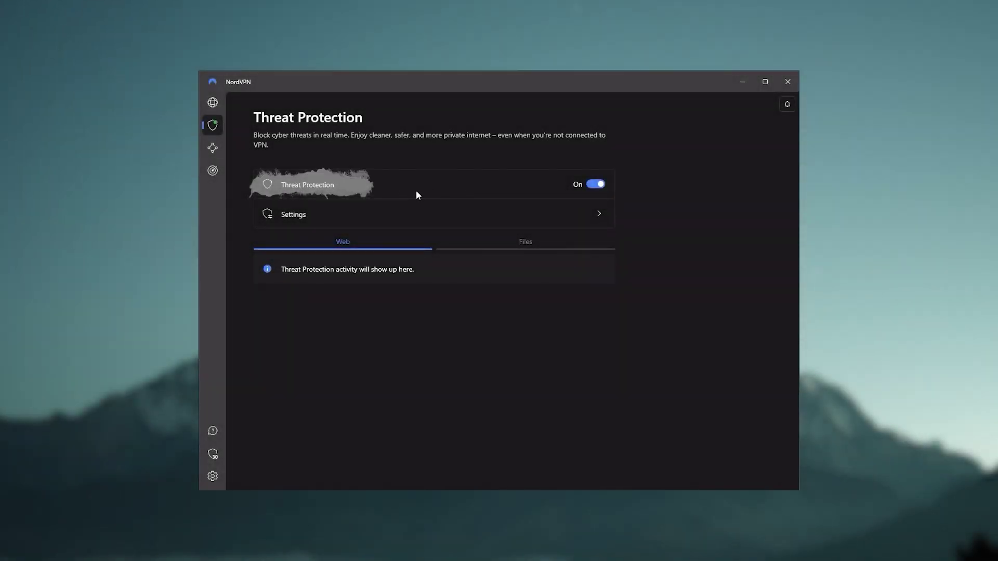
- Bring up NordVPN's Threat Protection settings
click(343, 222)
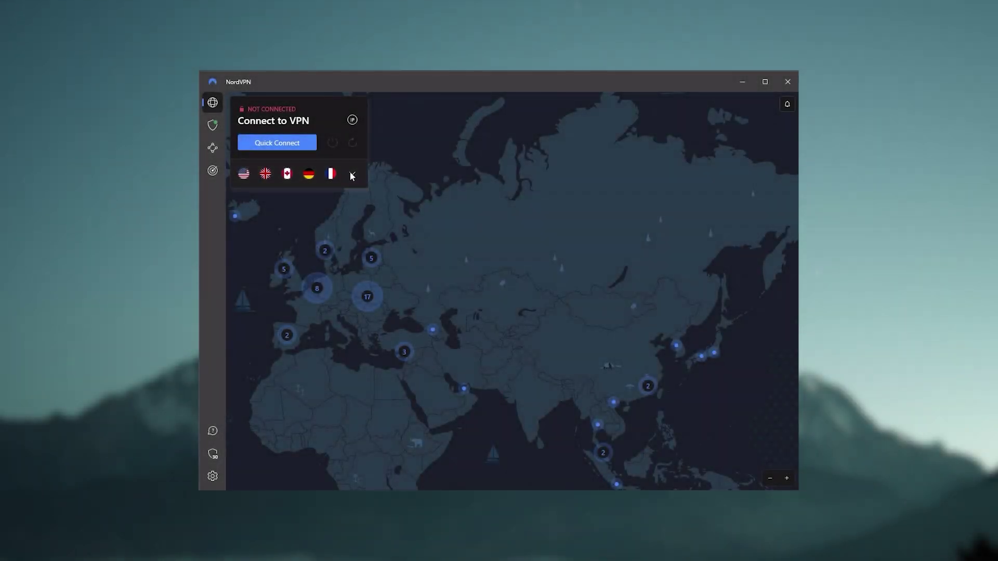
click(352, 174)
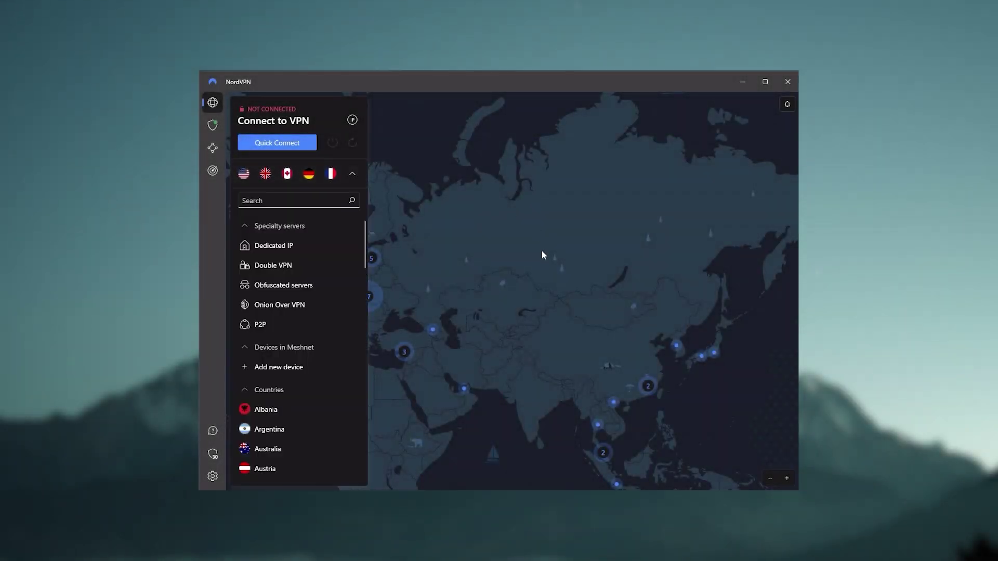
click(352, 173)
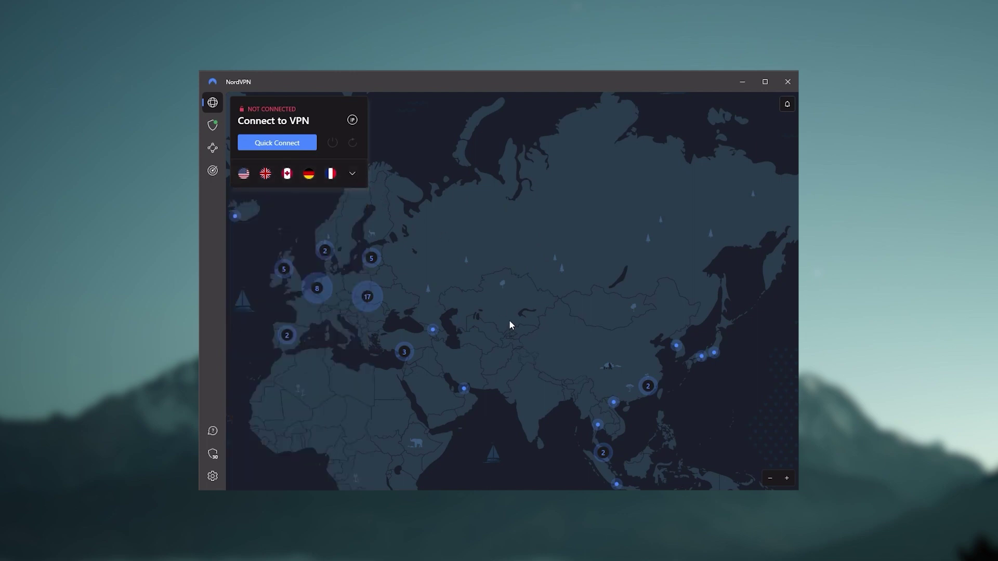
mouse_move(509, 320)
mouse_down()
mouse_move(487, 290)
mouse_move(429, 269)
mouse_up()
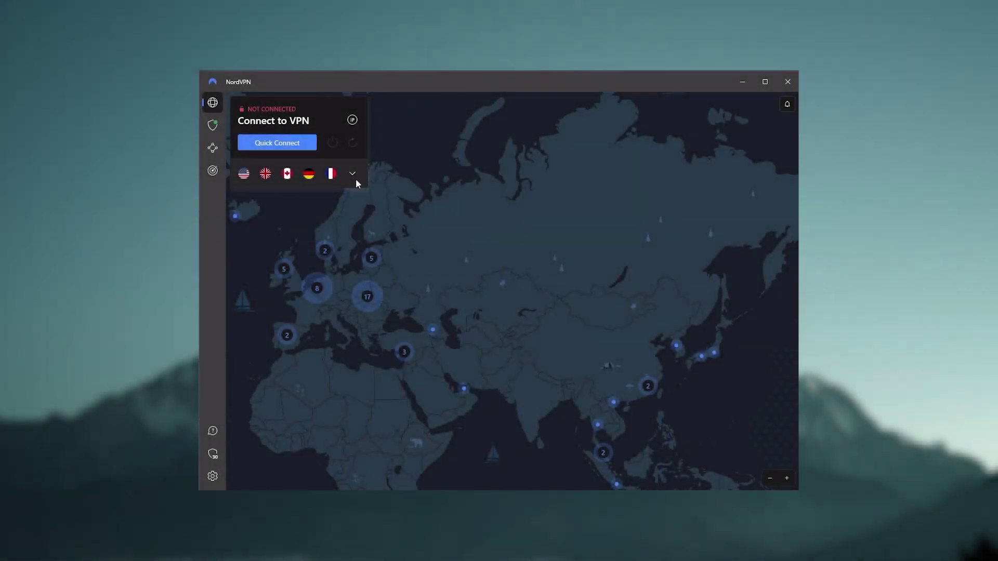
click(352, 174)
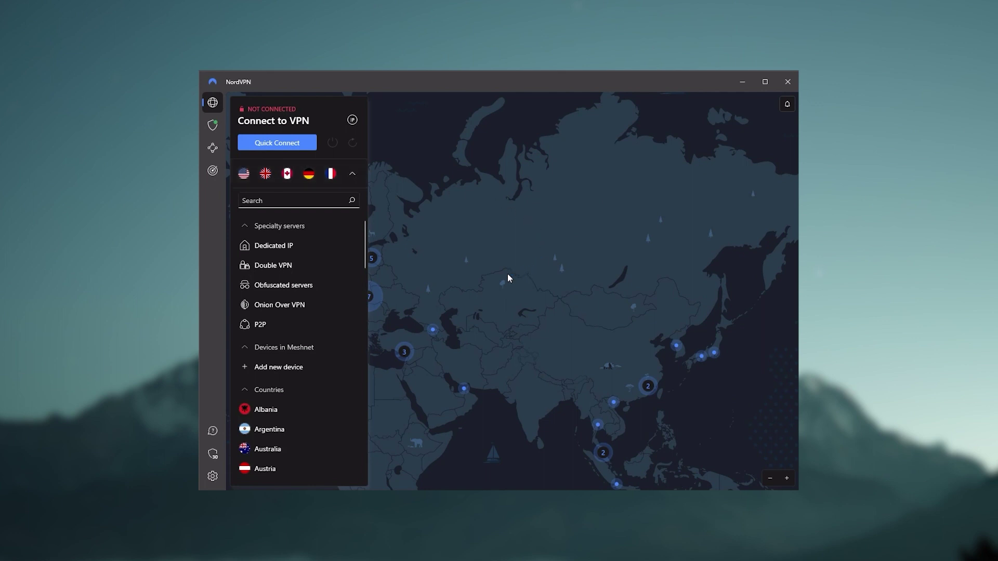
click(351, 173)
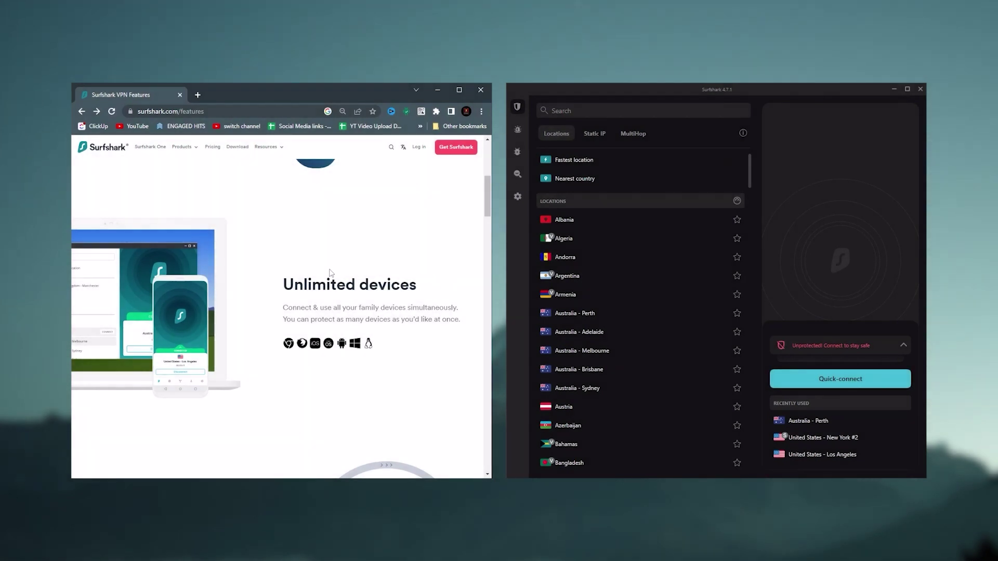
scroll(341, 275, down, 1)
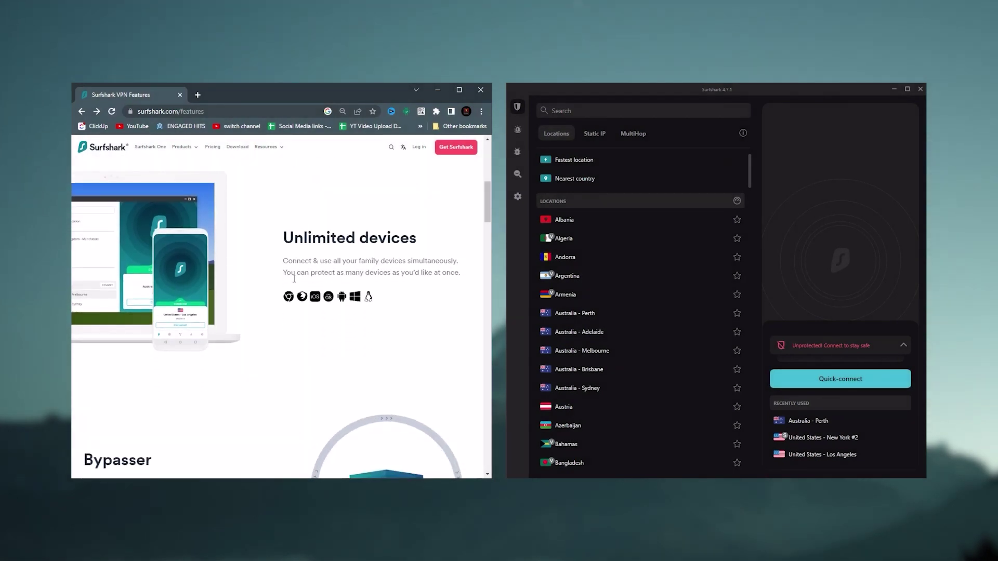
- Go from surfshark.com's features page to the Chrome VPN extension download page
click(289, 302)
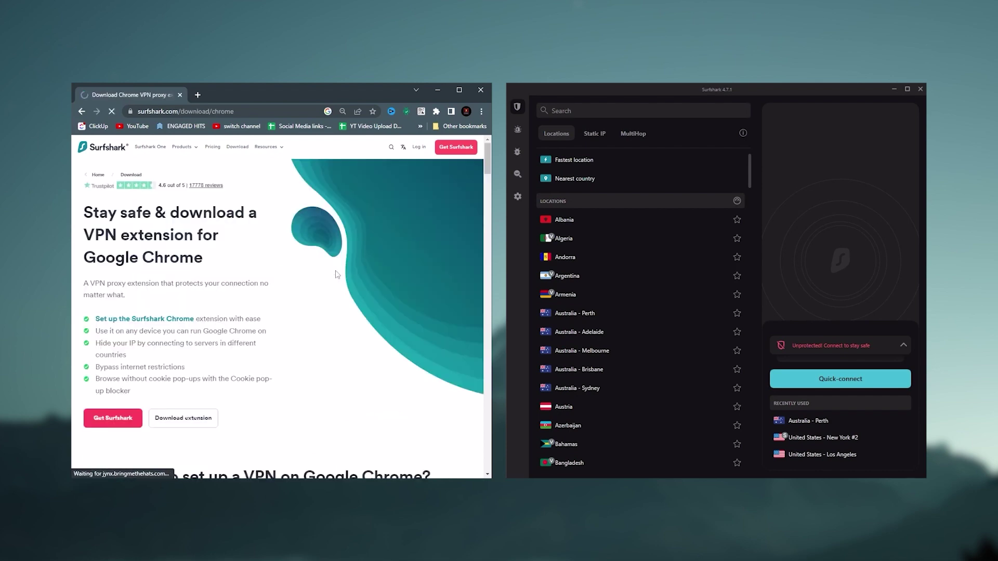
scroll(492, 178, down, 2)
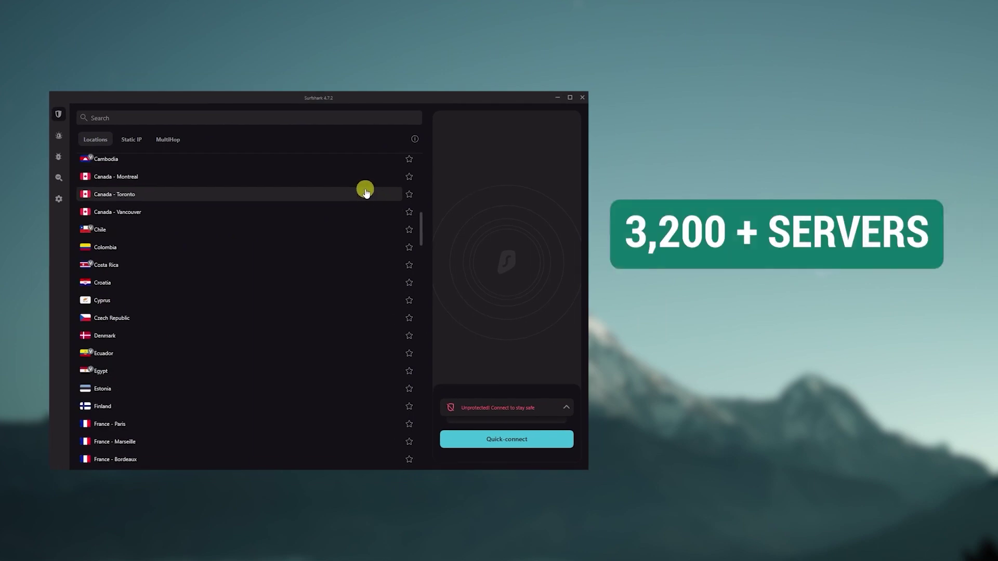
scroll(205, 196, down, 1)
scroll(190, 226, down, 3)
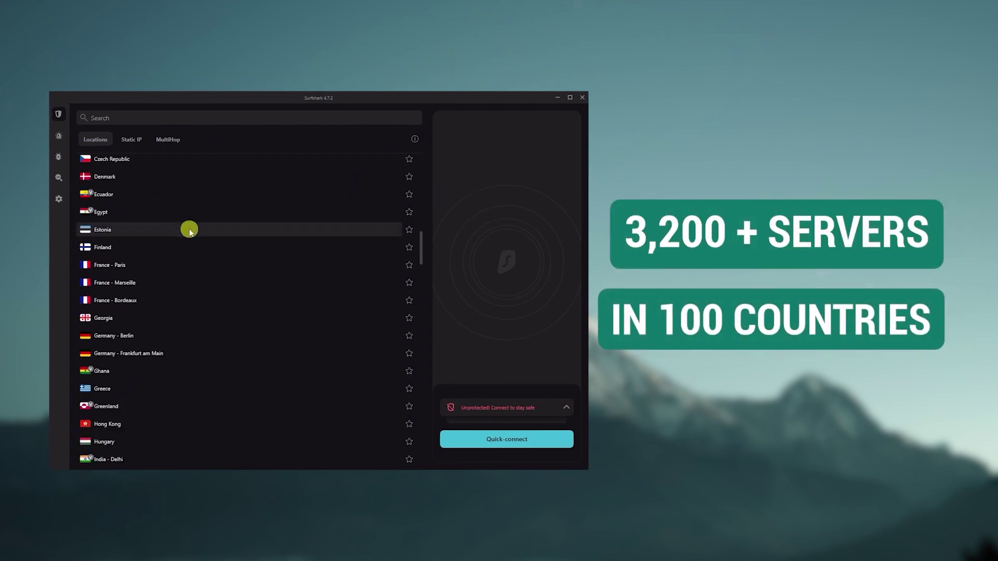
scroll(189, 229, down, 2)
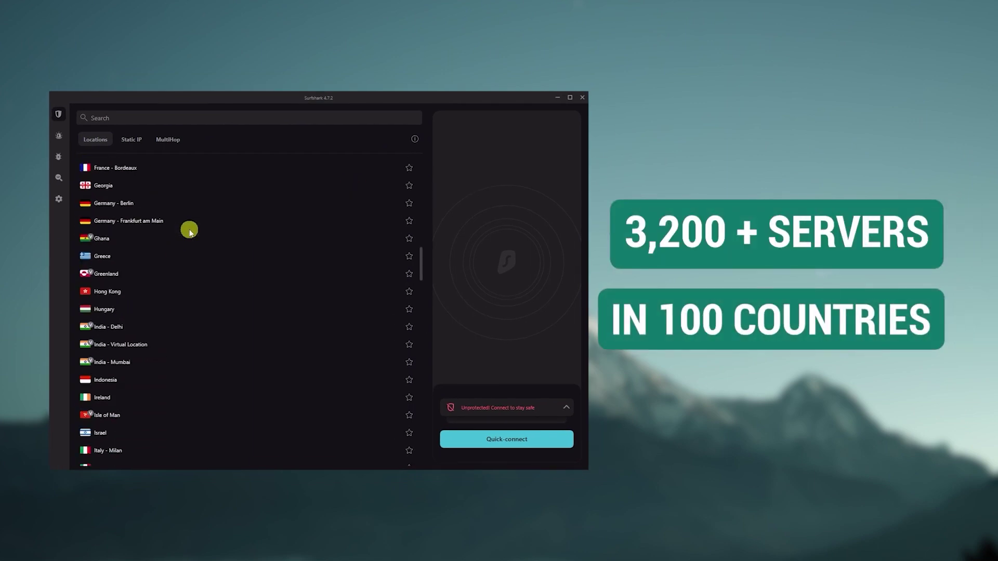
scroll(189, 231, down, 2)
scroll(190, 230, down, 2)
scroll(190, 230, down, 2)
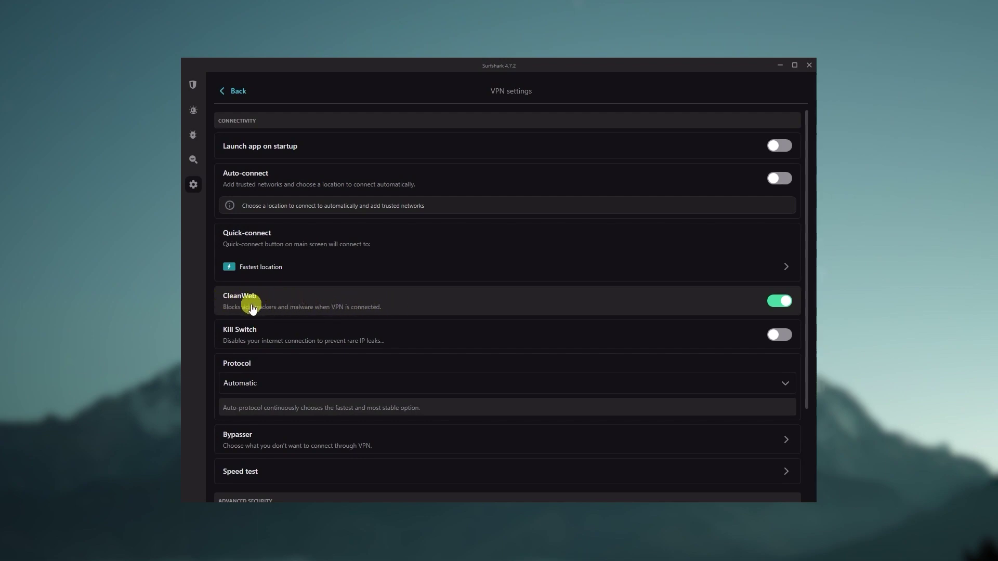
scroll(280, 237, down, 2)
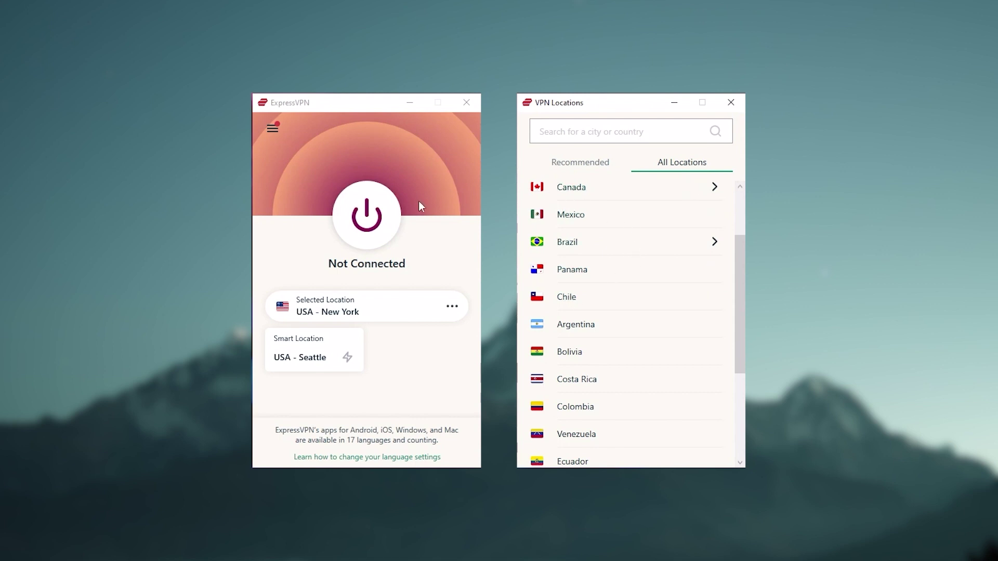
scroll(650, 298, down, 1)
scroll(650, 299, up, 1)
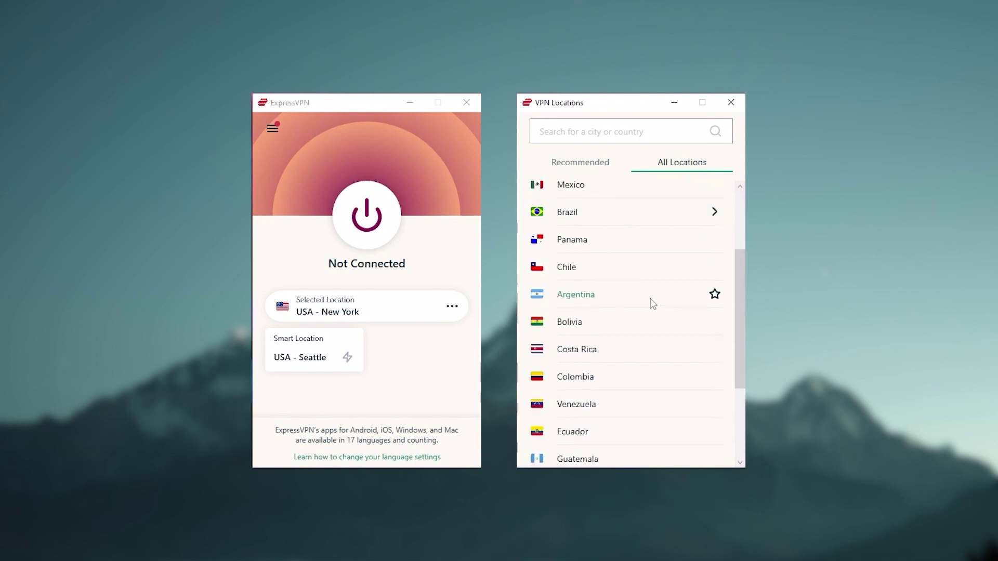
scroll(651, 298, up, 1)
scroll(650, 298, up, 1)
scroll(650, 299, down, 1)
scroll(650, 298, down, 2)
scroll(650, 298, down, 2)
scroll(648, 302, down, 2)
scroll(648, 302, down, 1)
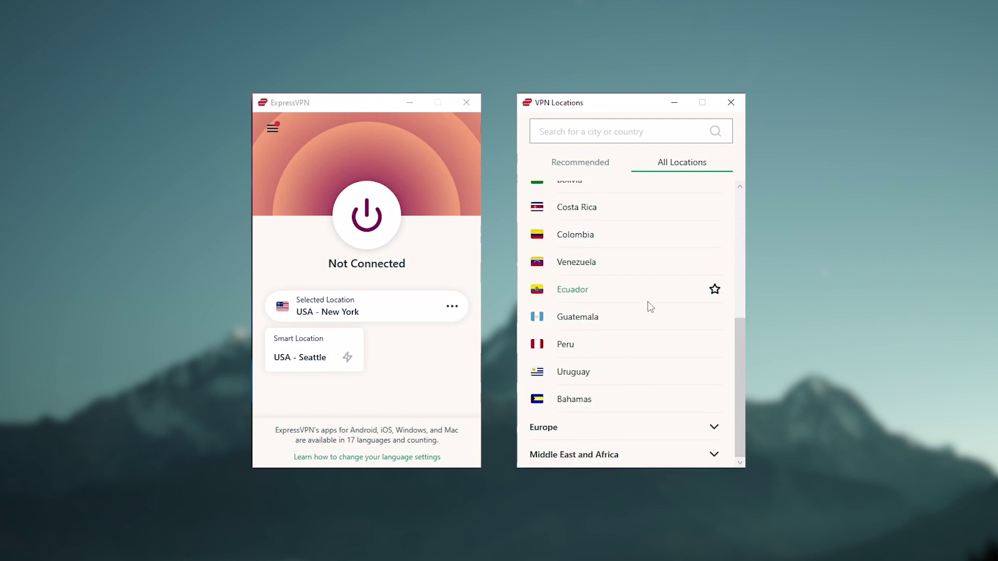
- Expand Europe in the All Locations list to show its countries
click(712, 428)
scroll(649, 320, down, 2)
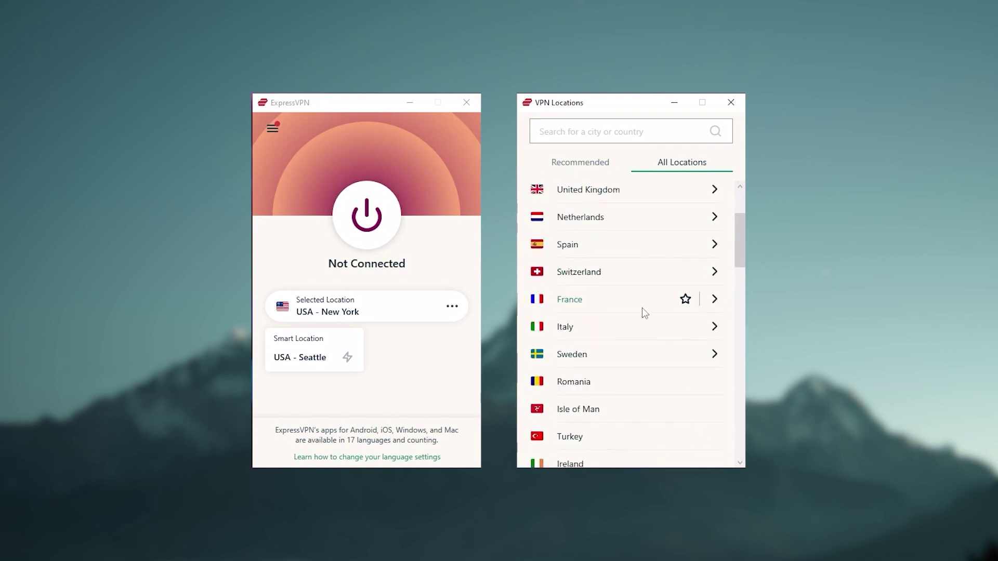
scroll(641, 308, down, 2)
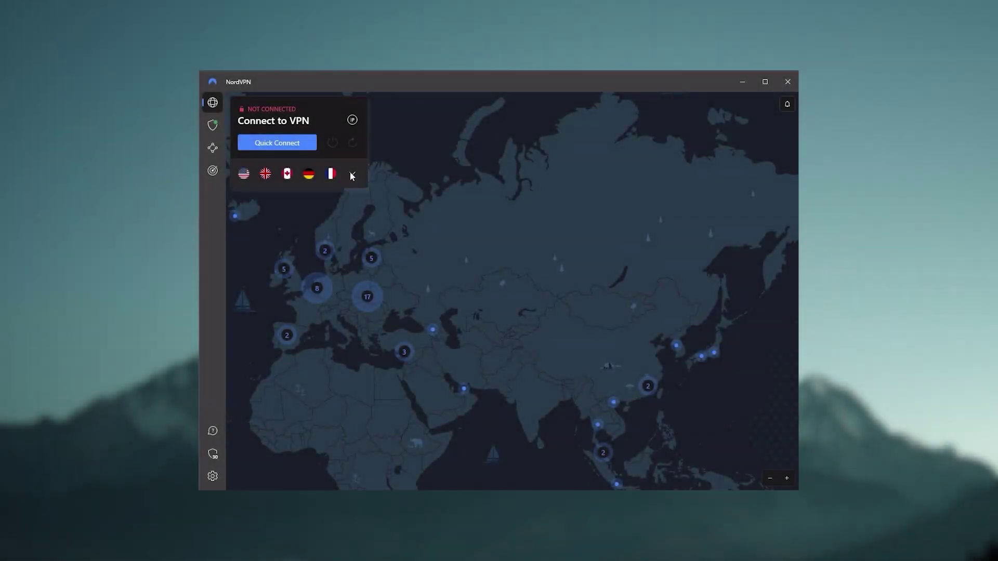
- Collapse NordVPN's server list and pan the map across Europe, Greenland and Russia
click(353, 175)
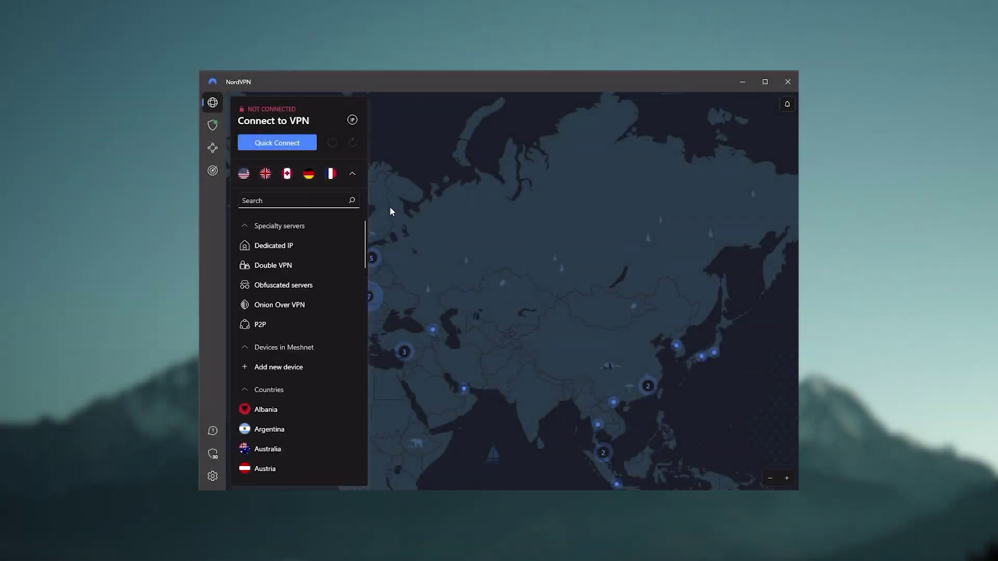
click(352, 173)
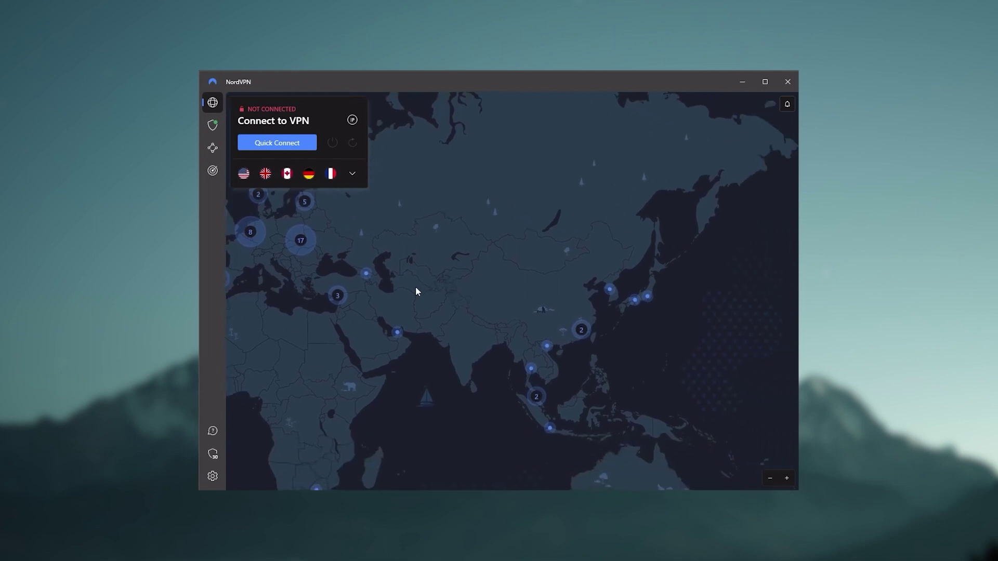
mouse_move(415, 291)
mouse_down()
mouse_move(623, 292)
mouse_move(585, 272)
mouse_move(600, 352)
mouse_move(711, 366)
mouse_up()
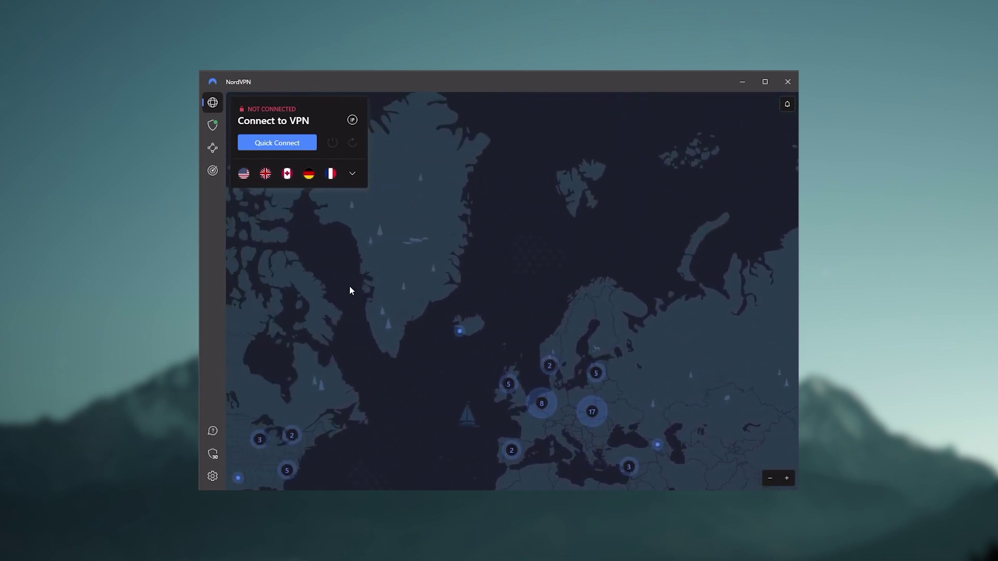
mouse_move(350, 290)
mouse_down()
mouse_move(635, 218)
mouse_move(478, 336)
mouse_move(447, 327)
mouse_move(484, 270)
mouse_up()
mouse_move(646, 278)
mouse_down()
mouse_move(445, 268)
mouse_move(357, 289)
mouse_up()
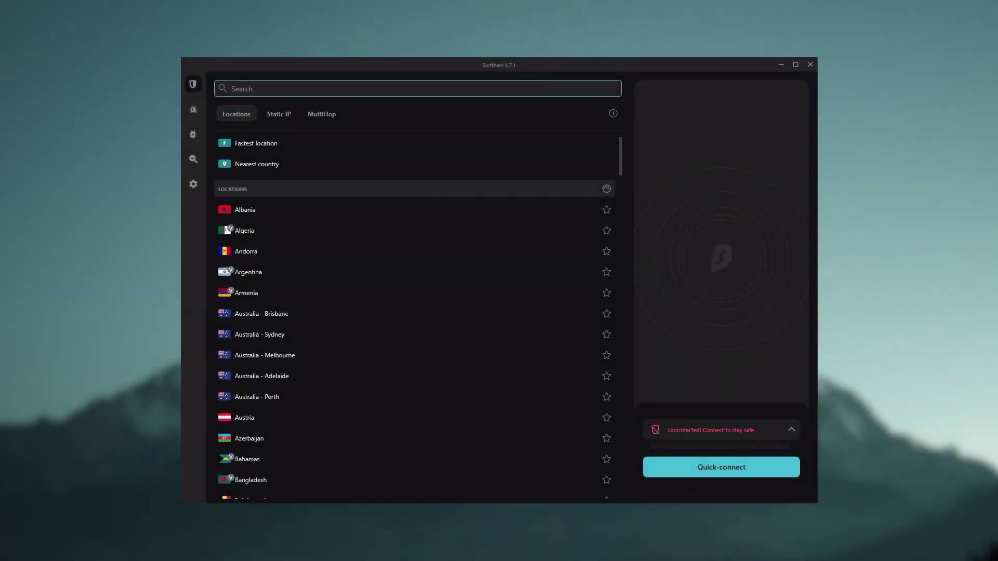
scroll(414, 294, down, 5)
scroll(408, 289, up, 3)
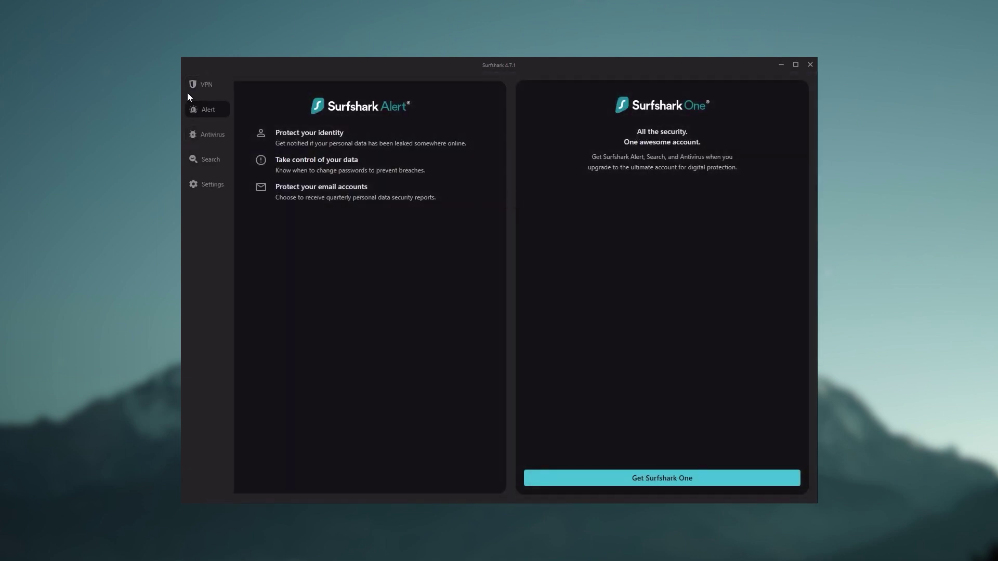
- Return to Surfshark's VPN location list and open the Chrome extension download page
click(193, 89)
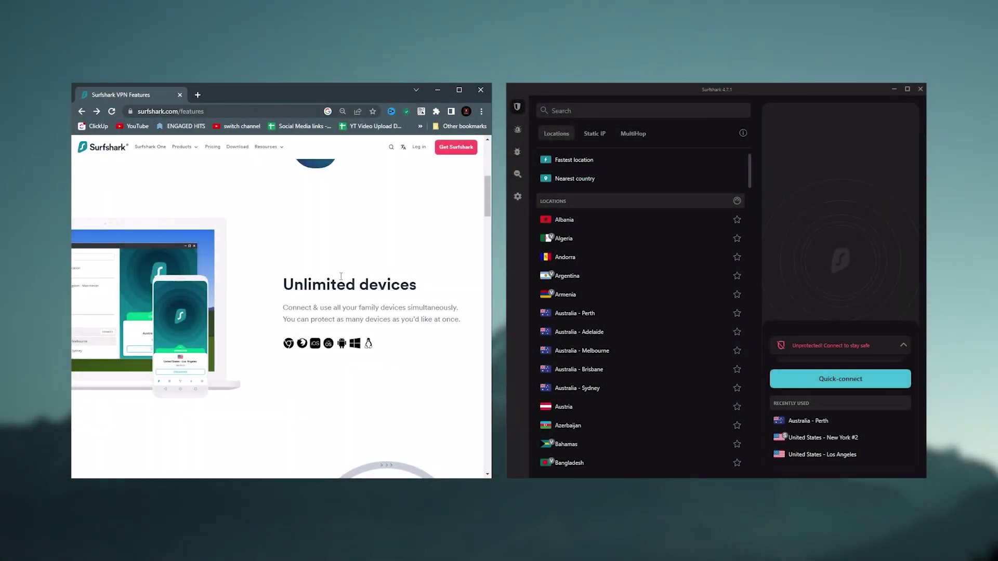
scroll(341, 276, down, 1)
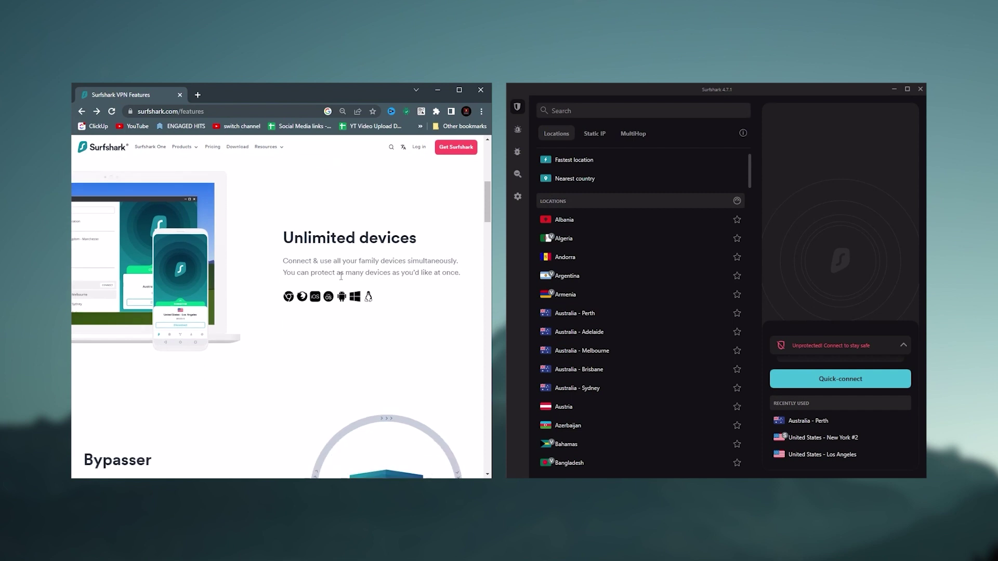
click(288, 298)
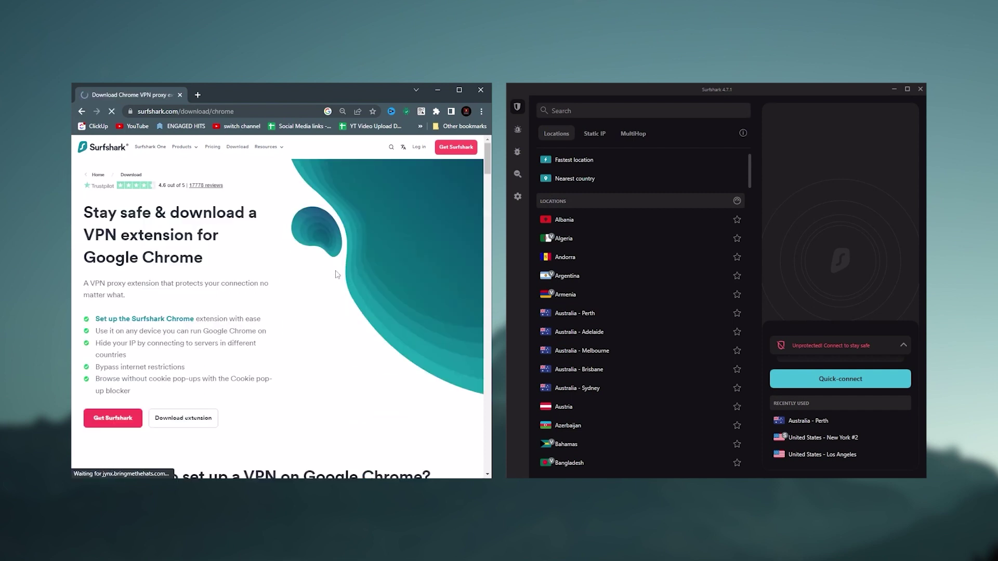
scroll(337, 270, down, 2)
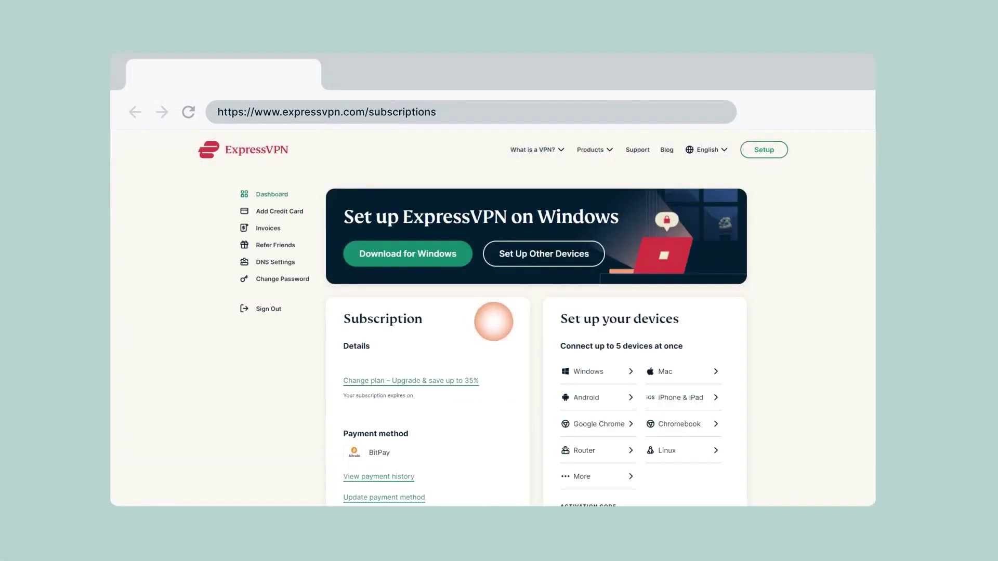
- Connect ExpressVPN, expand Middle East and Africa and Asia Pacific, and view Recommended and All Locations
click(399, 253)
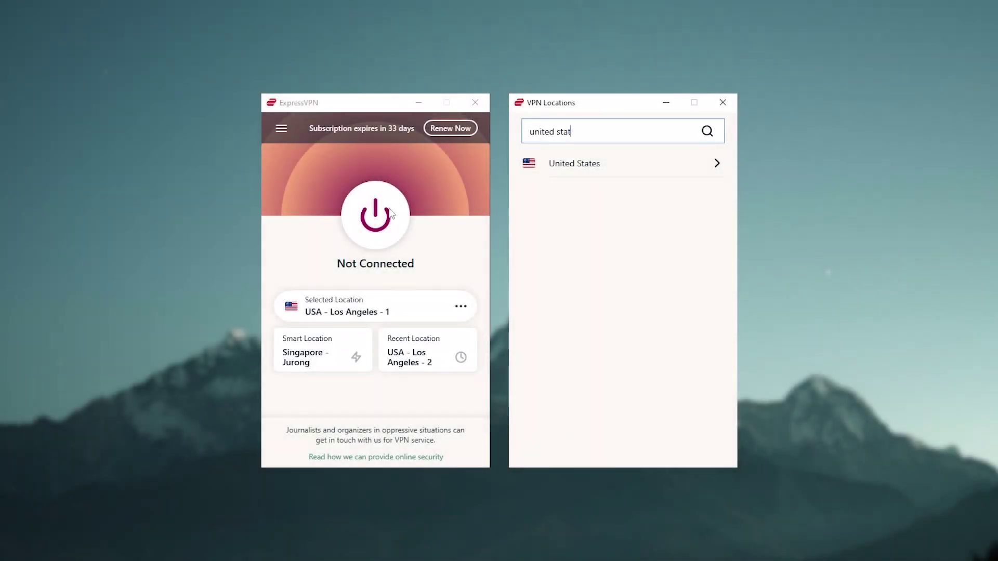
click(375, 216)
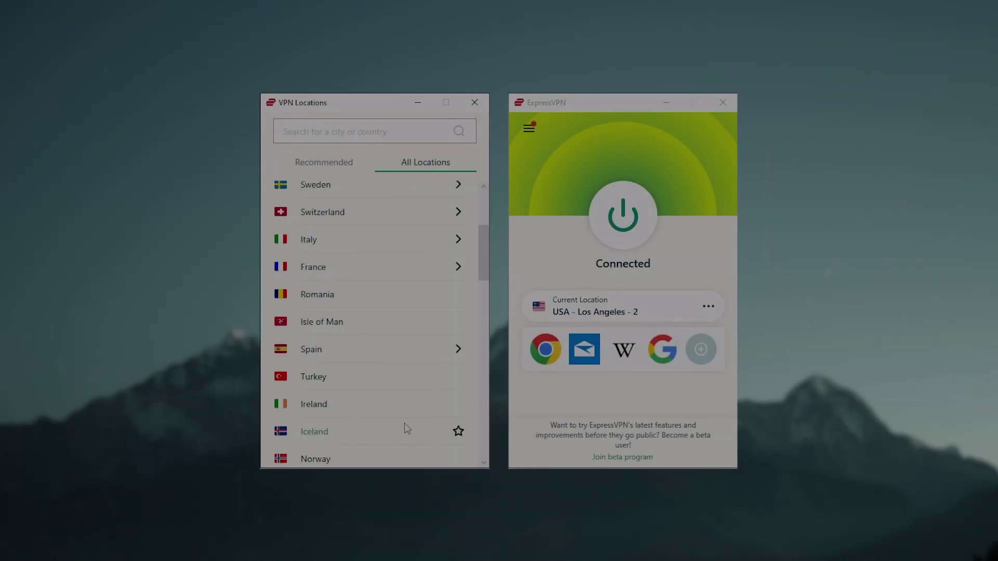
scroll(405, 424, down, 3)
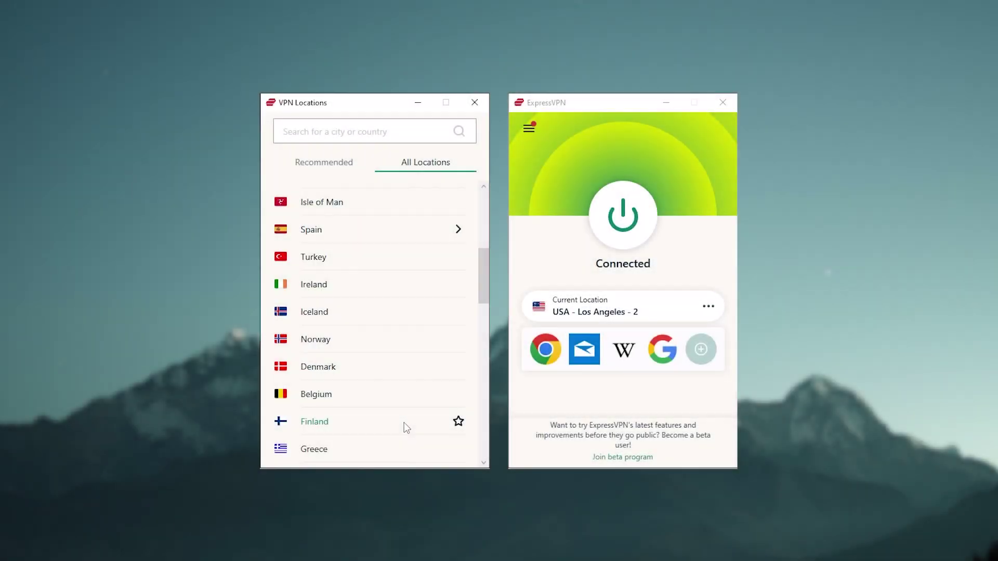
scroll(404, 425, down, 3)
scroll(405, 426, down, 2)
scroll(404, 427, down, 3)
scroll(405, 426, down, 3)
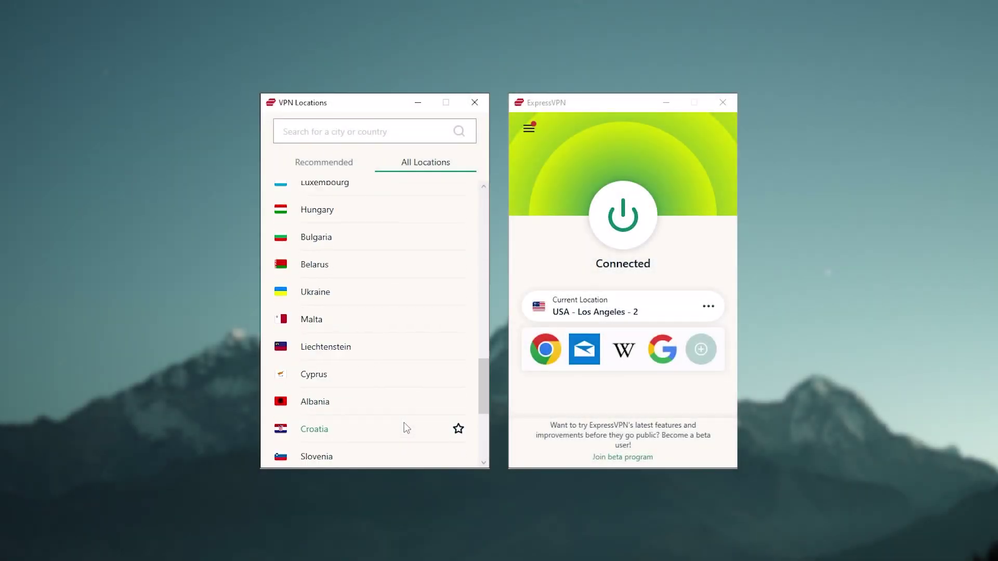
scroll(405, 426, down, 3)
scroll(405, 426, down, 3)
click(398, 455)
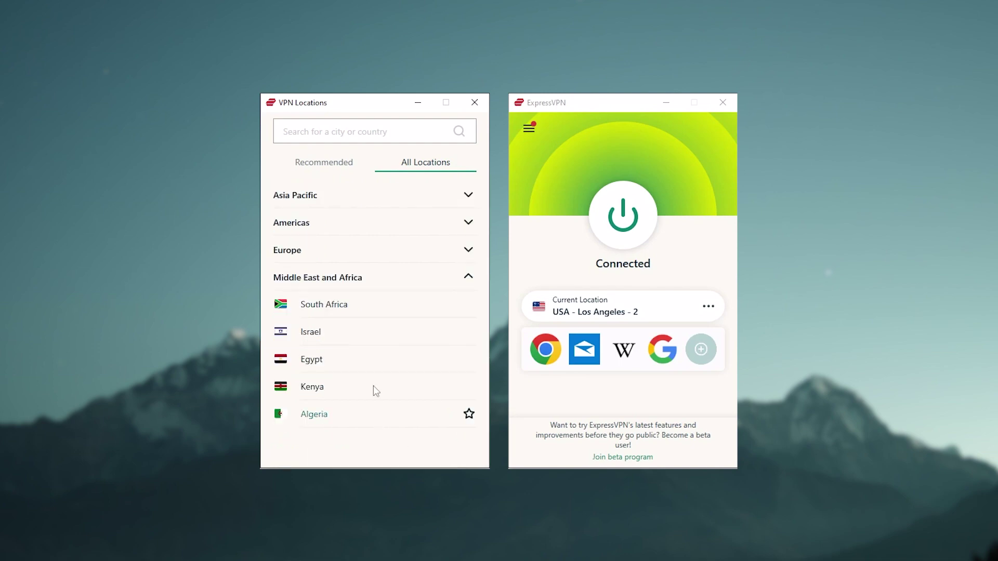
click(407, 203)
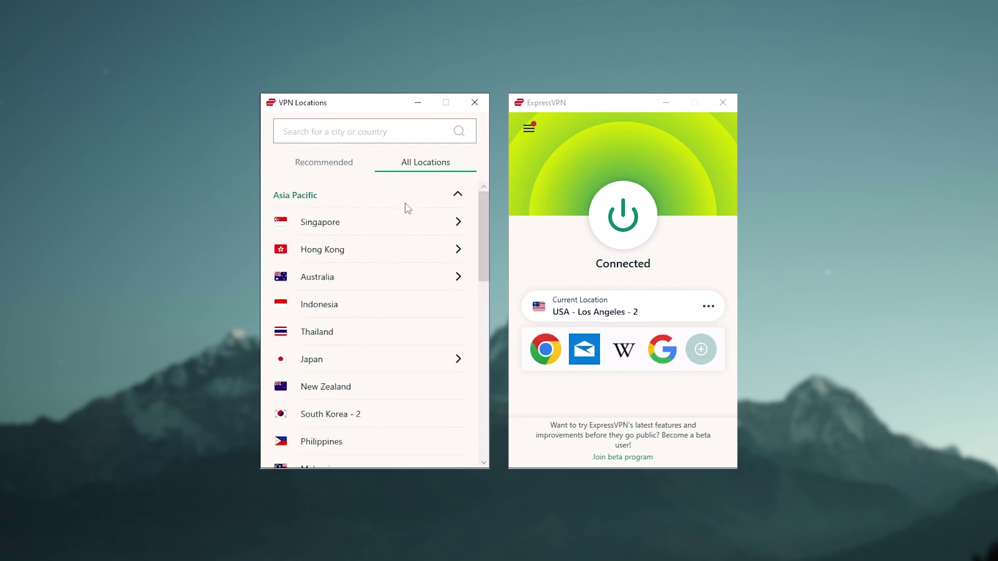
scroll(382, 273, down, 1)
scroll(382, 274, down, 2)
scroll(384, 275, down, 2)
scroll(384, 276, down, 3)
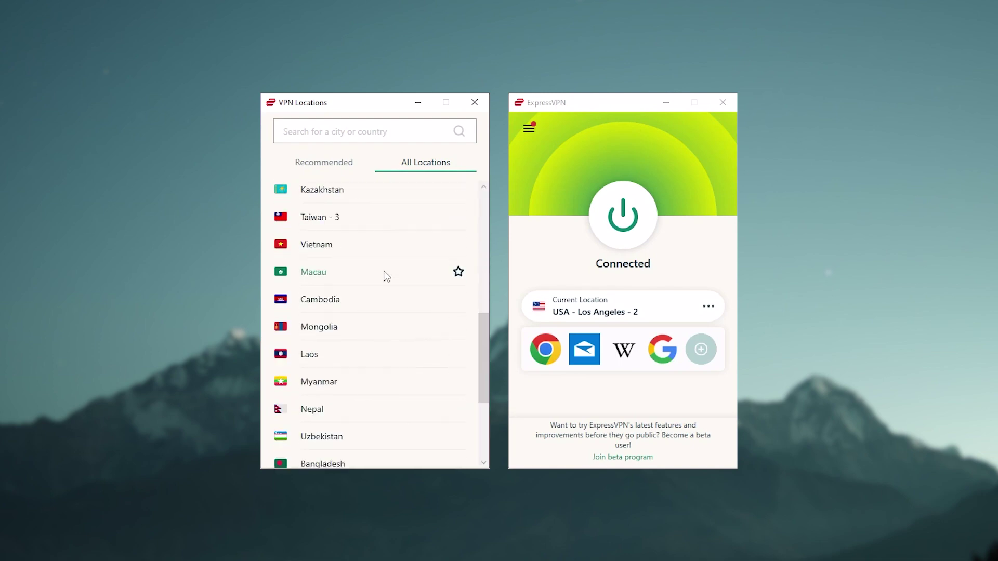
scroll(384, 275, down, 2)
scroll(384, 276, down, 2)
scroll(374, 266, down, 2)
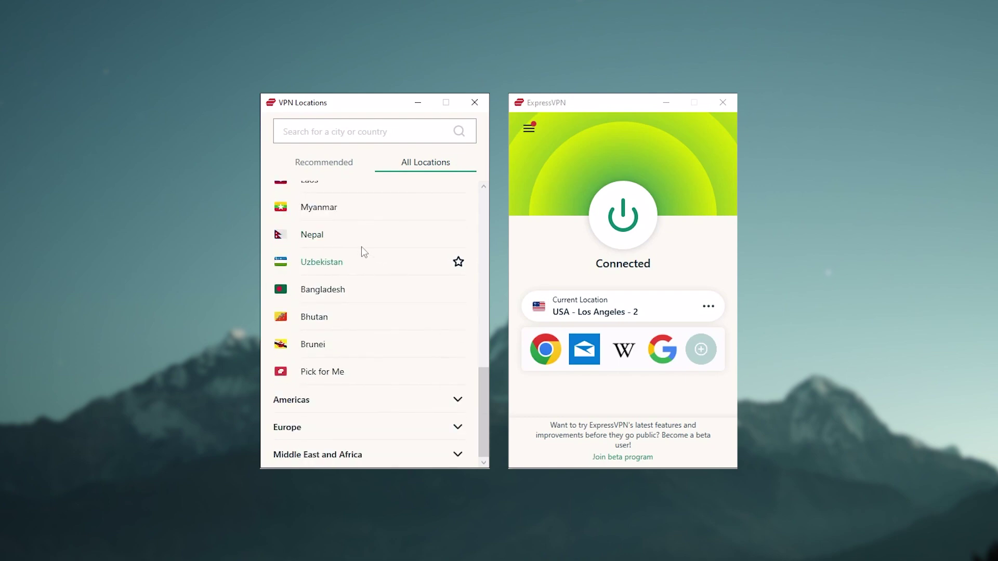
click(337, 166)
scroll(348, 291, down, 1)
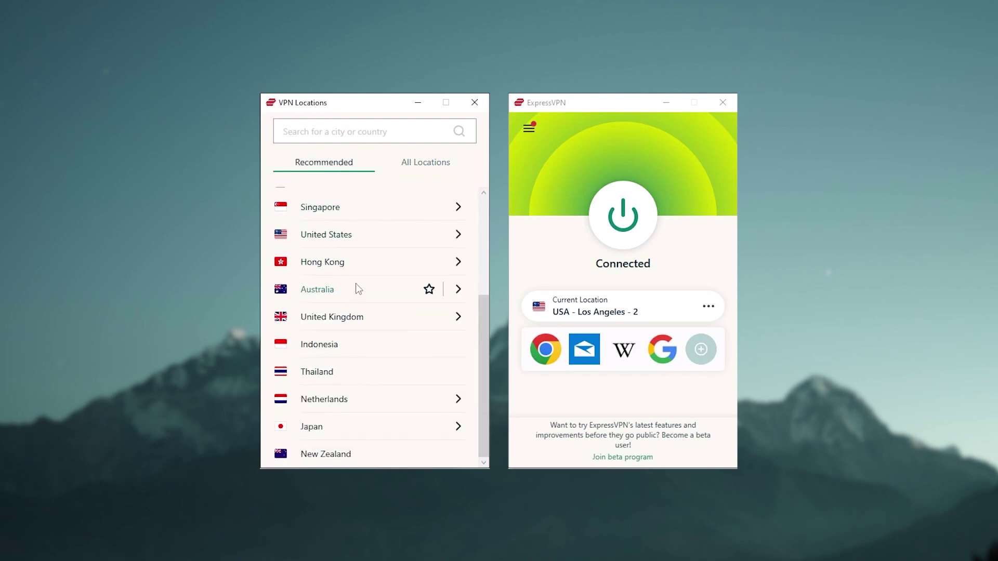
scroll(355, 284, up, 3)
scroll(358, 280, up, 1)
scroll(364, 264, down, 2)
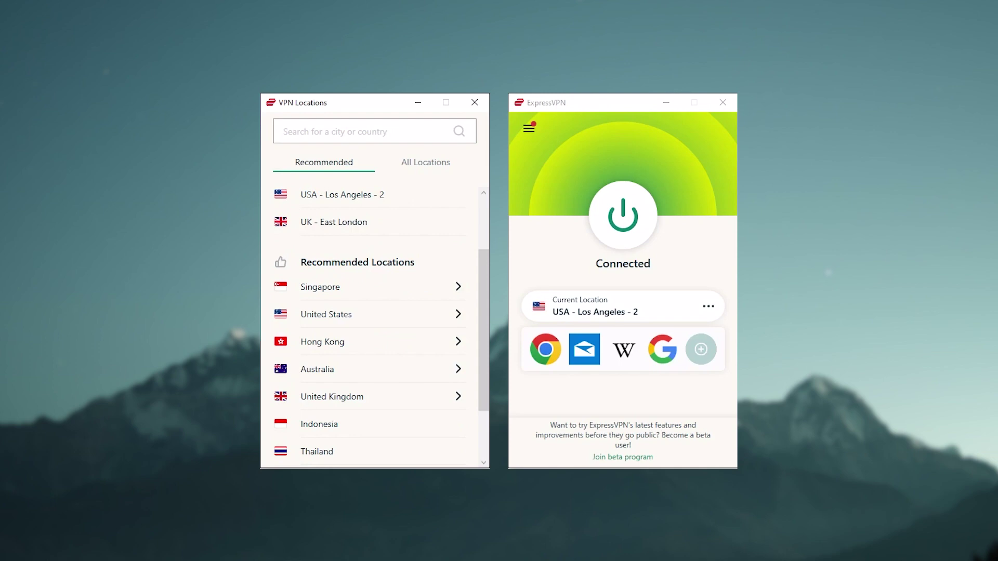
scroll(355, 295, down, 2)
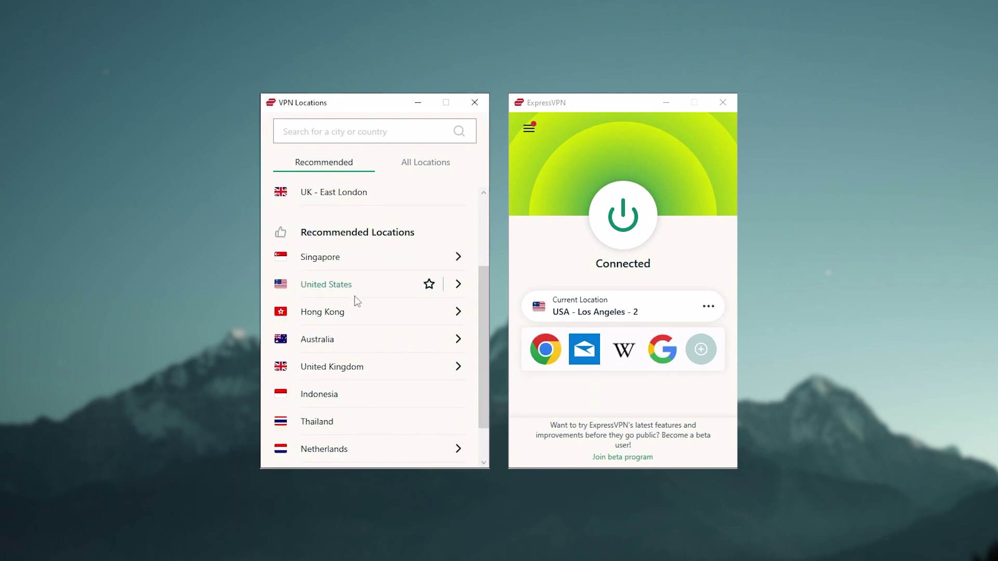
click(414, 175)
scroll(364, 267, down, 5)
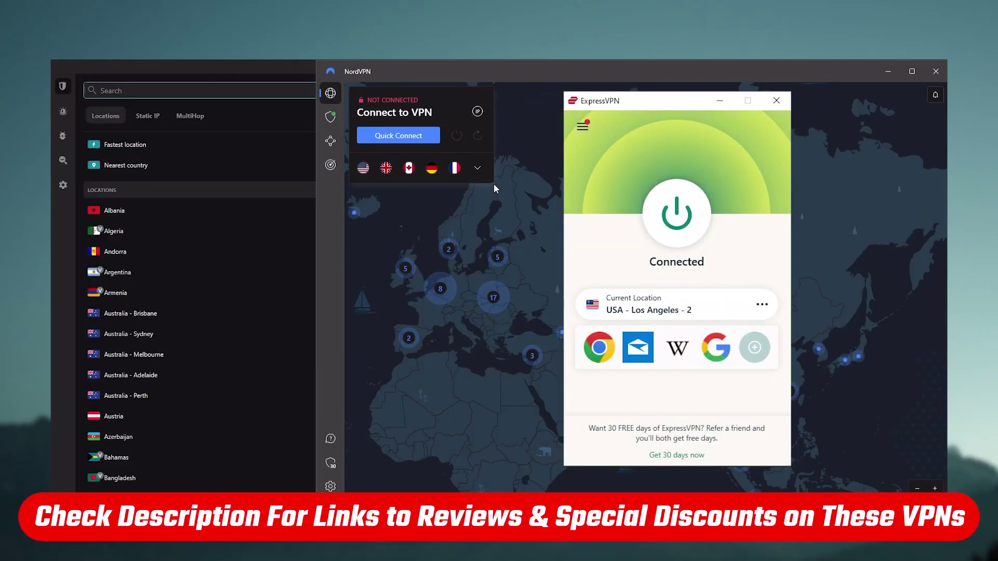
click(477, 167)
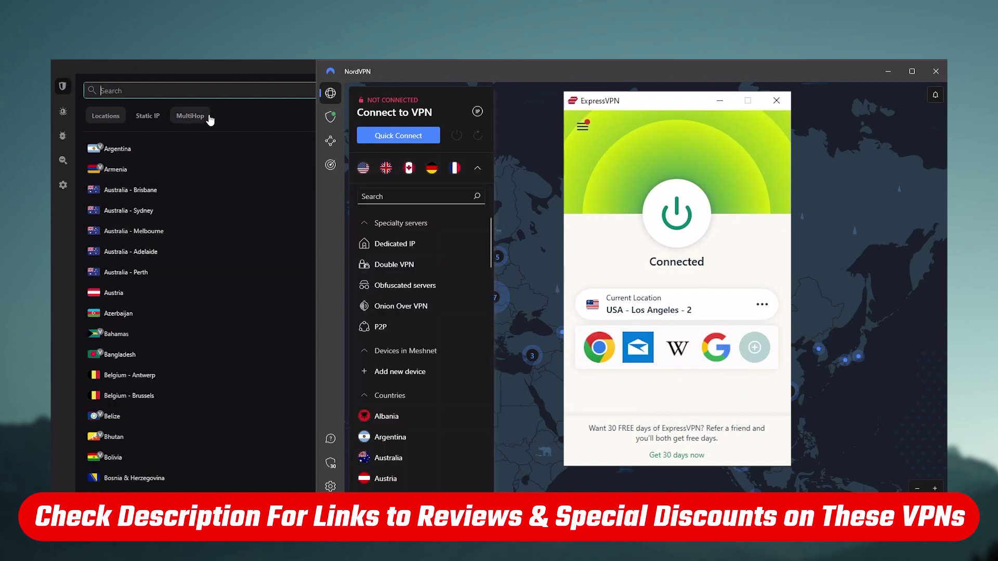
click(478, 168)
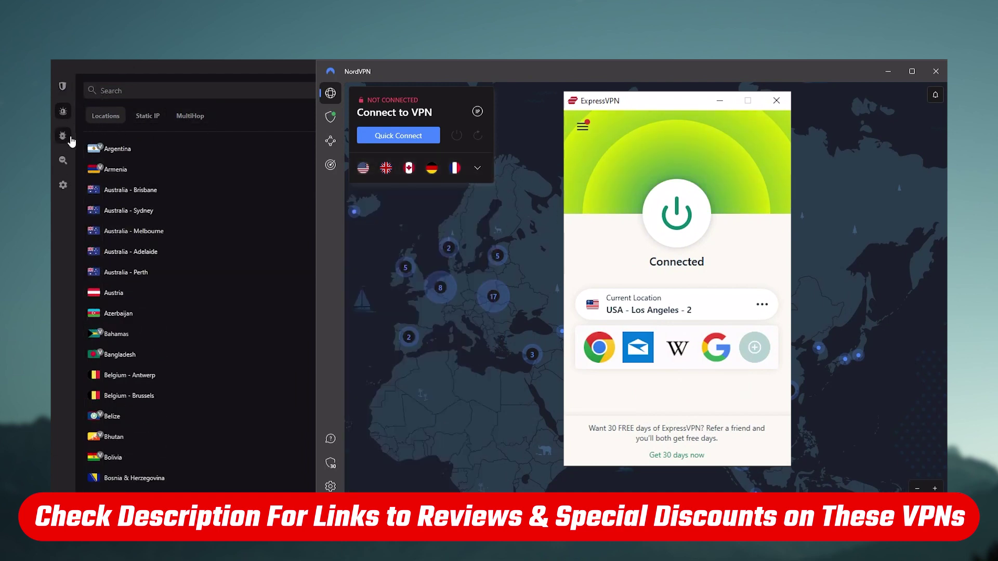